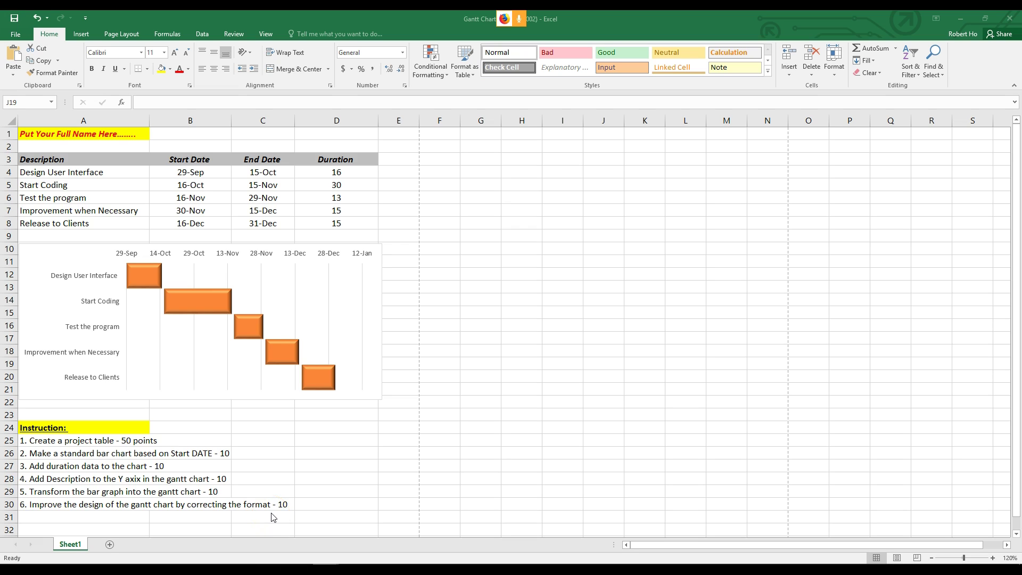
{"action": "mouse_move", "coordinate": [282, 368]}
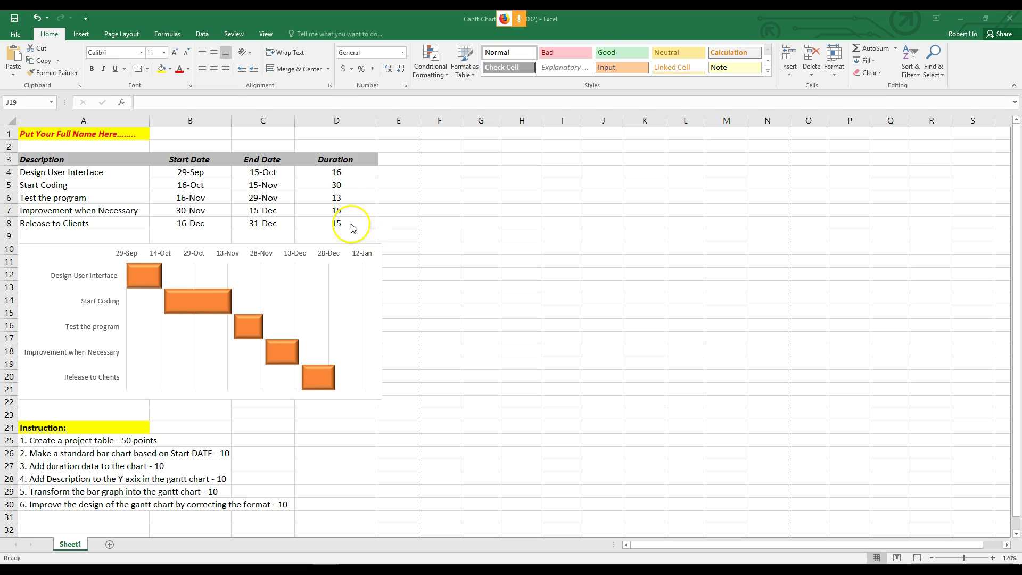
{"action": "left_click", "coordinate": [200, 163]}
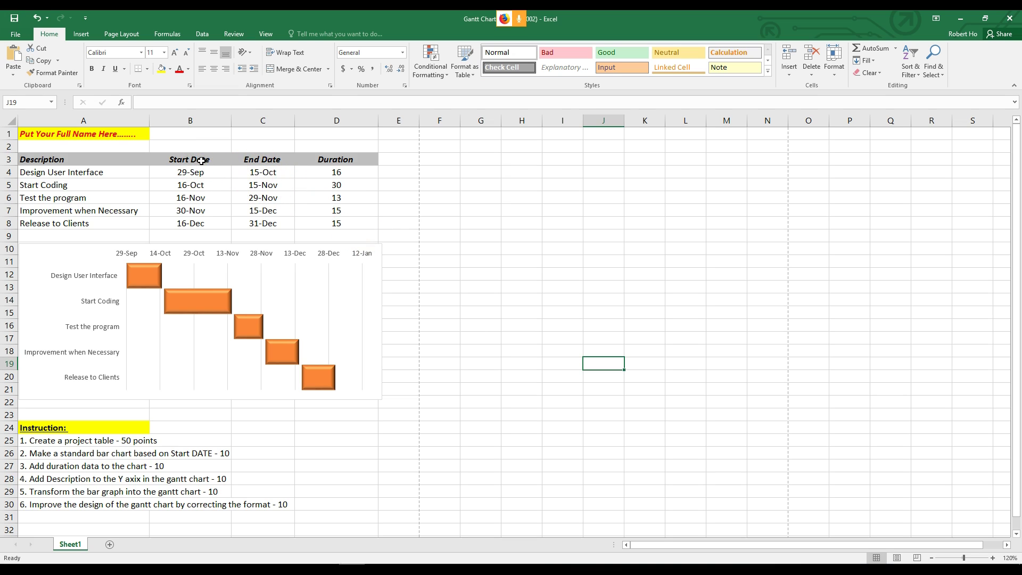
{"action": "left_click_drag", "start_coordinate": [202, 159], "coordinate": [211, 224]}
{"action": "left_click_drag", "start_coordinate": [502, 312], "coordinate": [495, 310]}
{"action": "left_click_drag", "start_coordinate": [42, 159], "coordinate": [350, 224]}
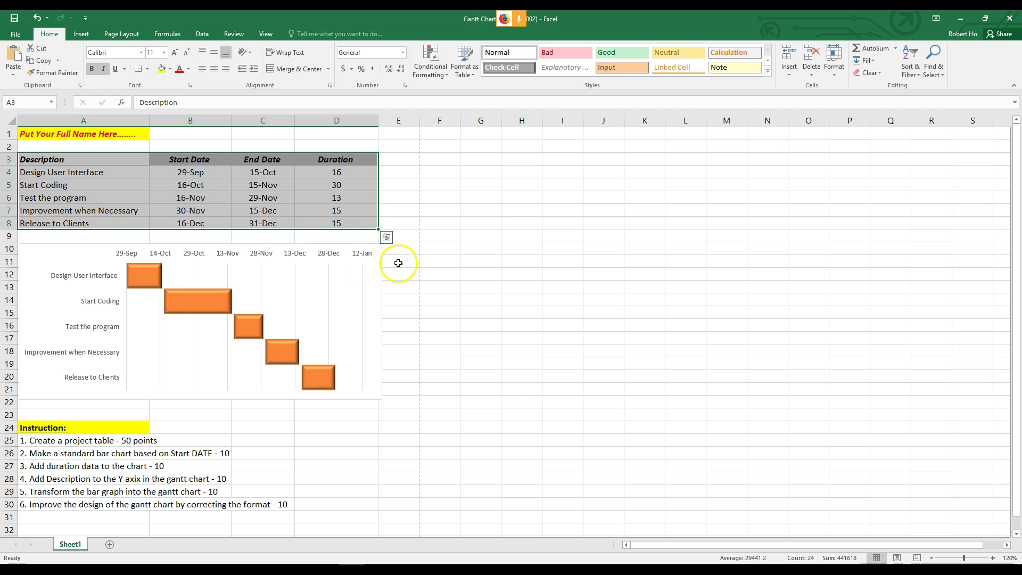
{"action": "left_click", "coordinate": [461, 265]}
{"action": "left_click_drag", "start_coordinate": [55, 160], "coordinate": [337, 228]}
{"action": "left_click", "coordinate": [433, 246]}
{"action": "left_click", "coordinate": [262, 159]}
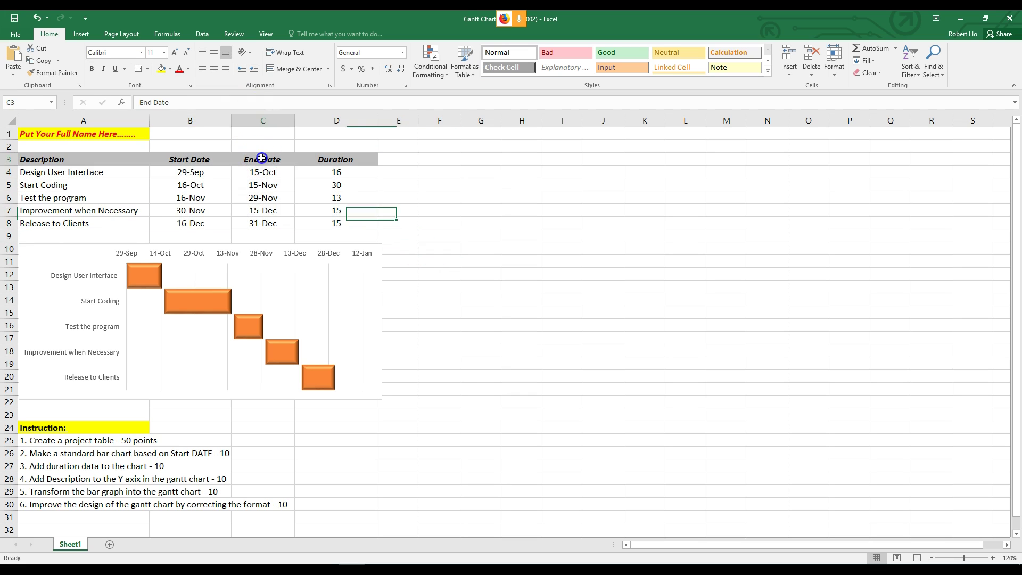
Step: Insert a 2-D stacked bar chart based on the Start Date column, cells B3:B8
{"action": "left_click_drag", "start_coordinate": [197, 161], "coordinate": [213, 223]}
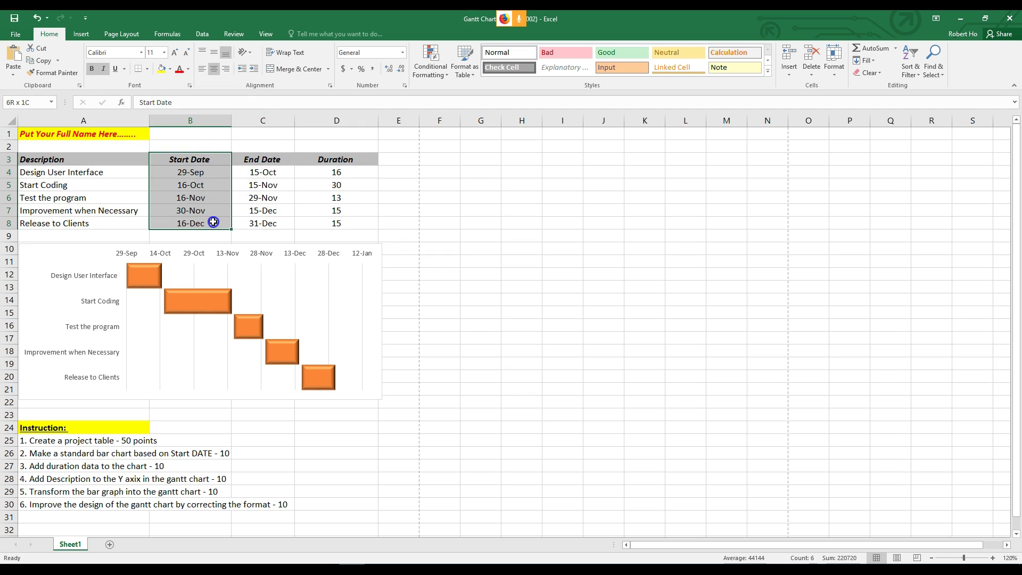
{"action": "left_click", "coordinate": [83, 35]}
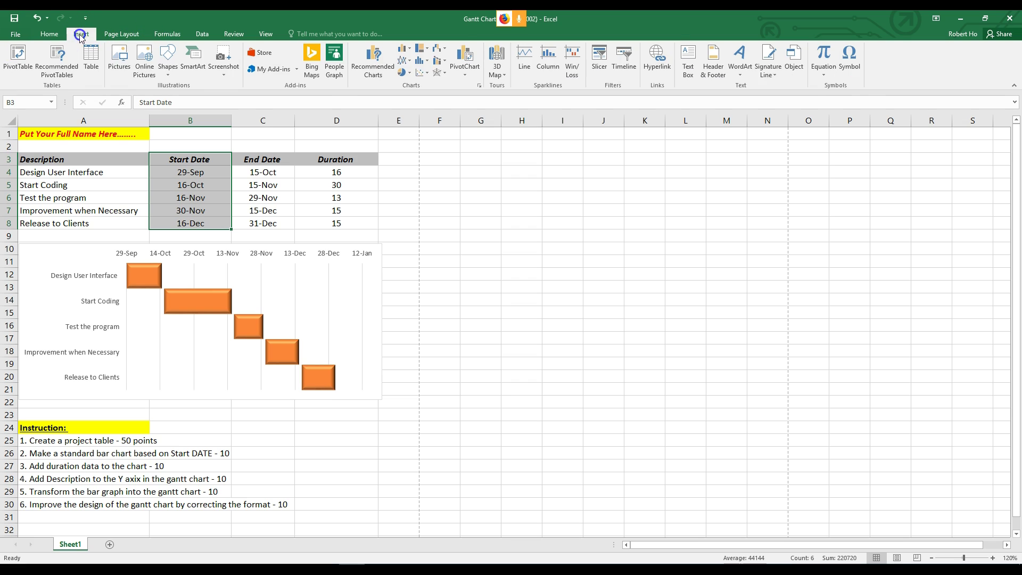
{"action": "left_click", "coordinate": [411, 49]}
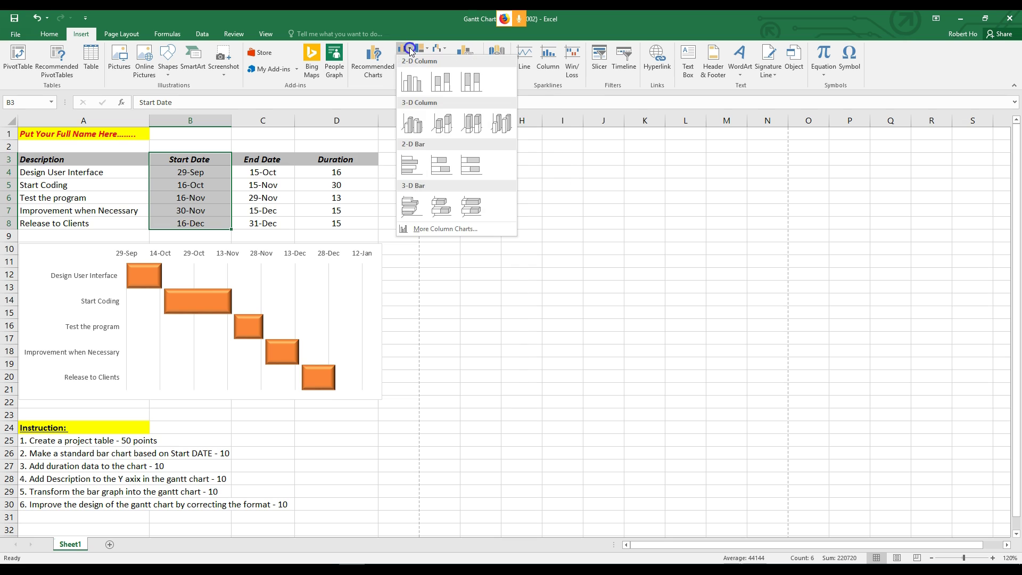
{"action": "left_click", "coordinate": [448, 168]}
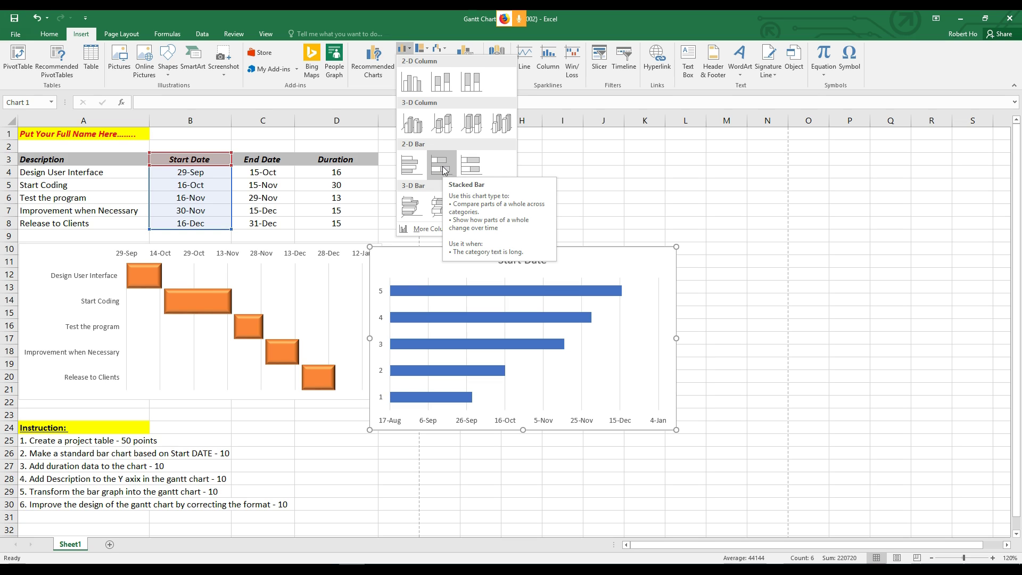
{"action": "left_click", "coordinate": [445, 169]}
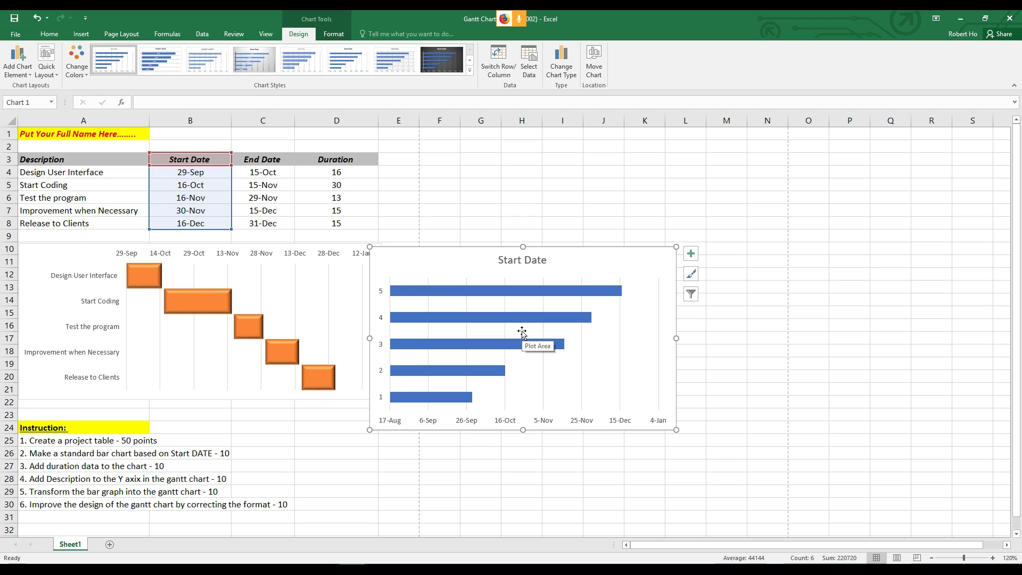
Step: Add a data series named Duration to the new chart, using cells D4:D8 as its values
{"action": "right_click", "coordinate": [603, 262]}
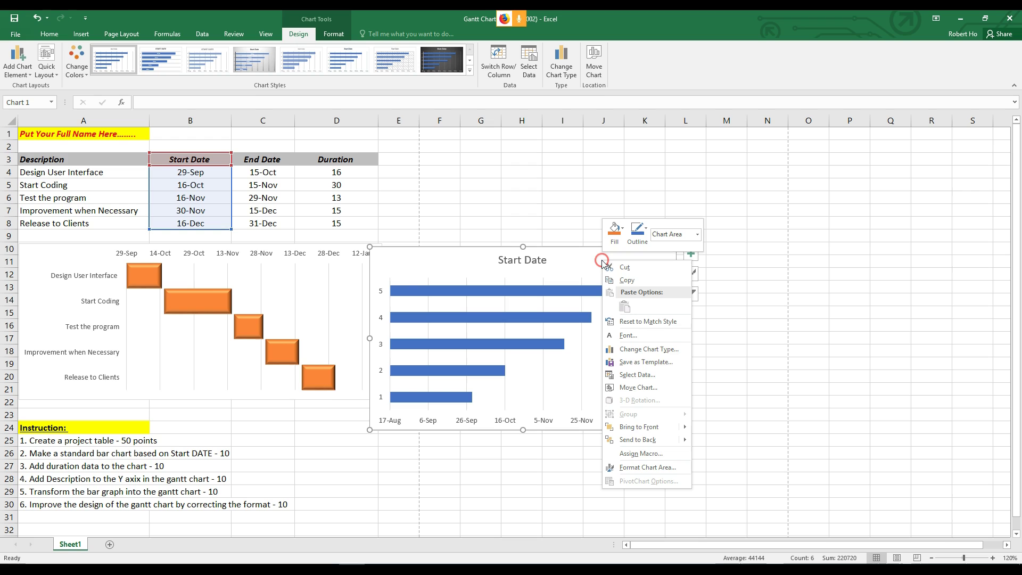
{"action": "left_click", "coordinate": [654, 375]}
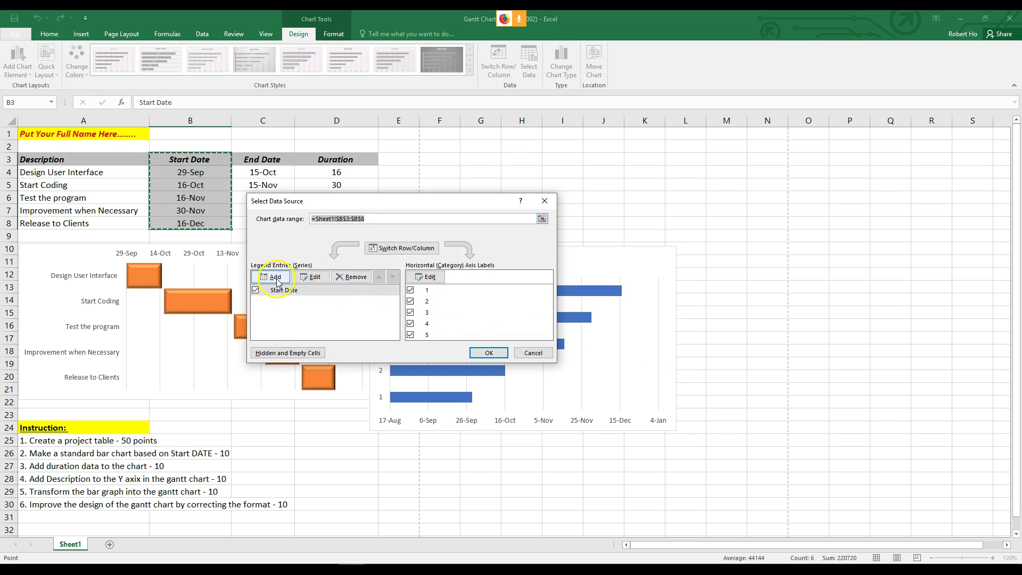
{"action": "left_click_drag", "start_coordinate": [375, 201], "coordinate": [557, 206]}
{"action": "left_click", "coordinate": [455, 286]}
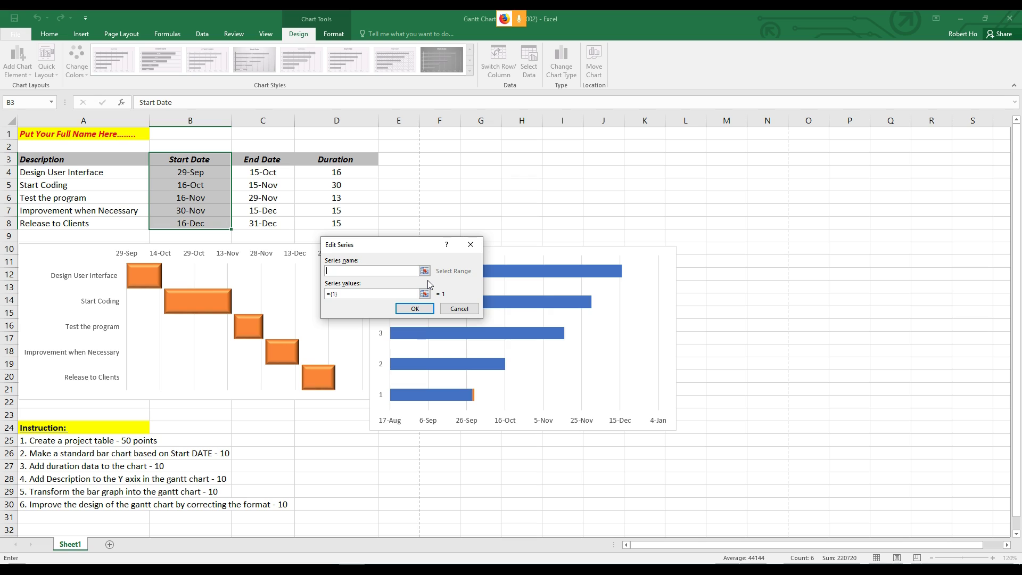
{"action": "type", "text": "Duration"}
{"action": "left_click", "coordinate": [366, 295]}
{"action": "left_click_drag", "start_coordinate": [366, 296], "coordinate": [321, 296]}
{"action": "left_click_drag", "start_coordinate": [339, 174], "coordinate": [344, 219]}
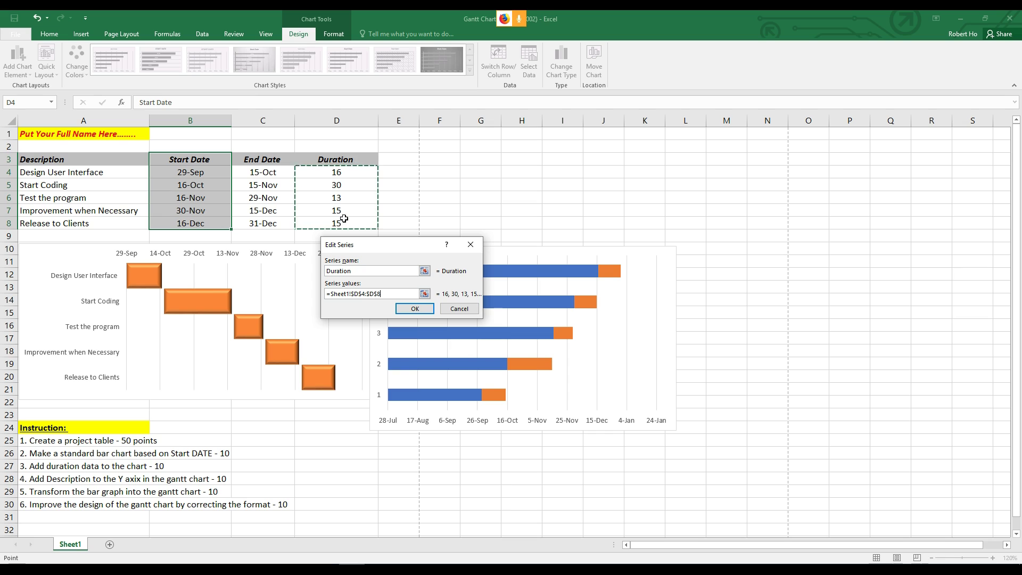
{"action": "left_click", "coordinate": [412, 309]}
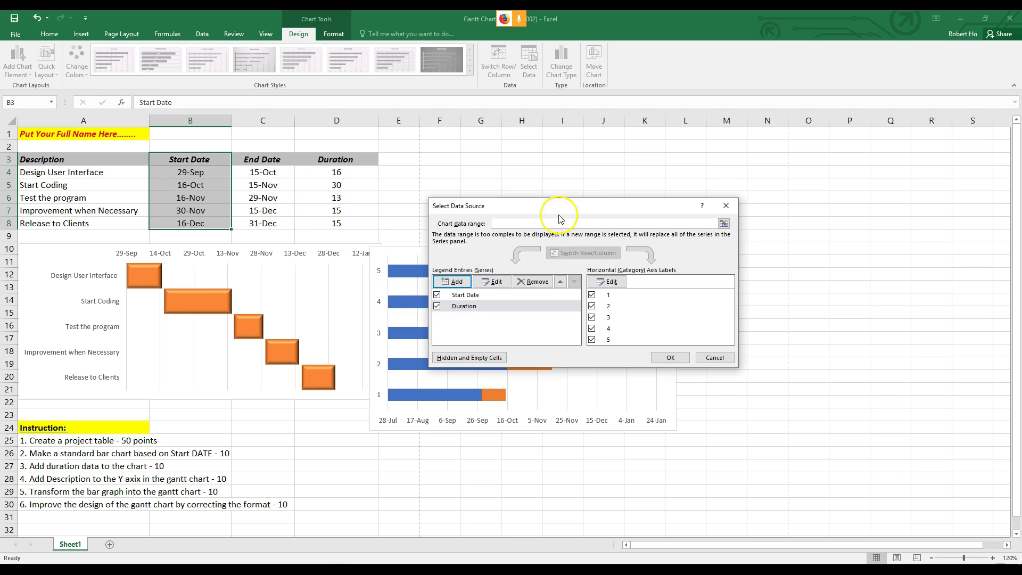
Step: Set the chart's category axis labels to the task descriptions in A4:A8 and apply the data source changes
{"action": "left_click_drag", "start_coordinate": [575, 206], "coordinate": [790, 175]}
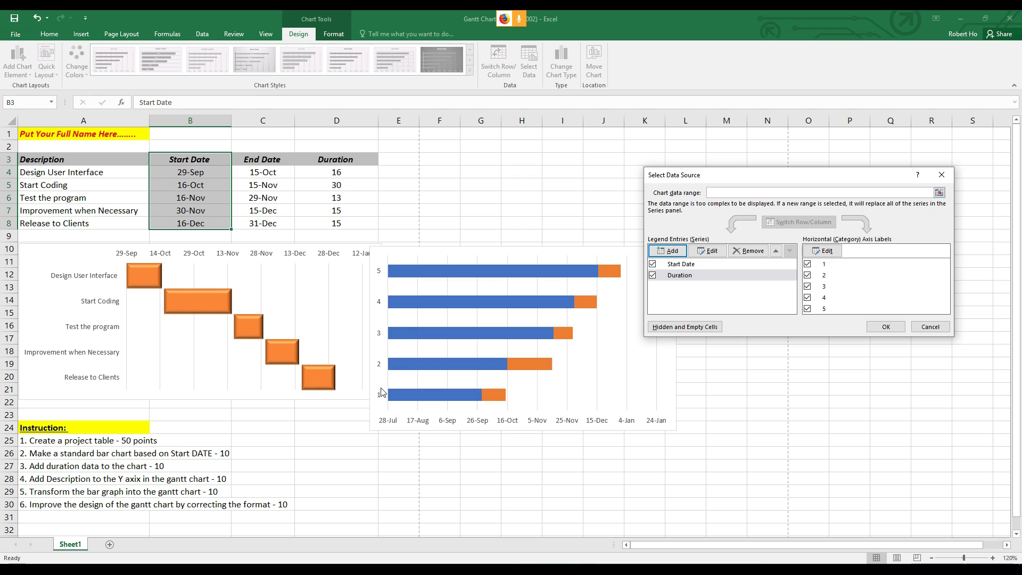
{"action": "left_click", "coordinate": [691, 264]}
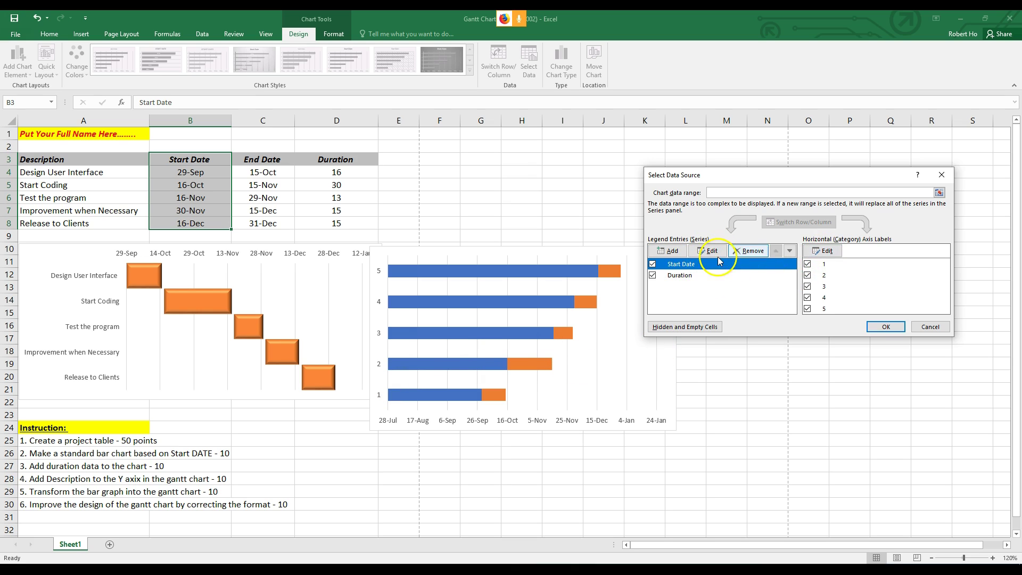
{"action": "left_click", "coordinate": [825, 251]}
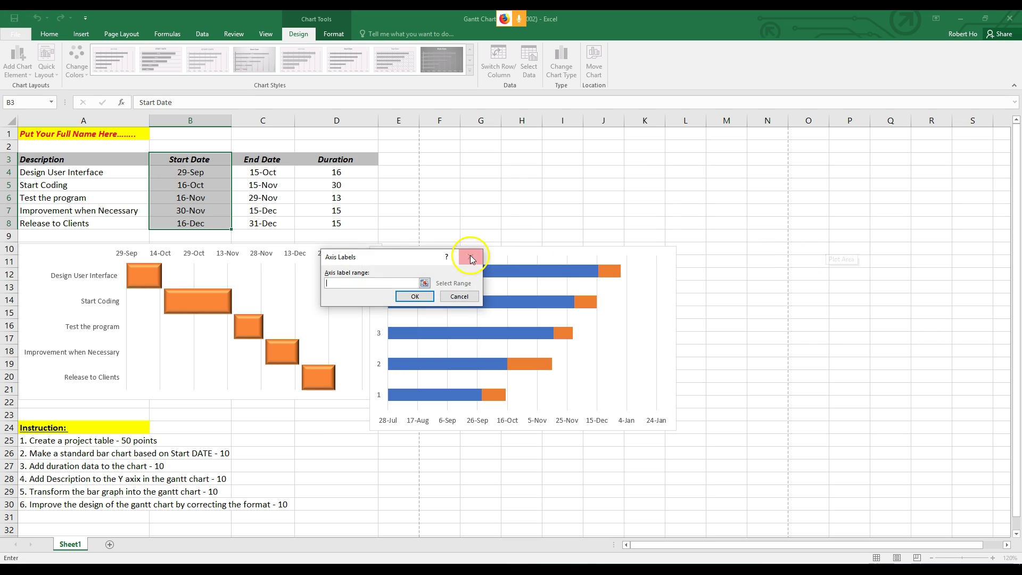
{"action": "left_click_drag", "start_coordinate": [397, 261], "coordinate": [495, 264]}
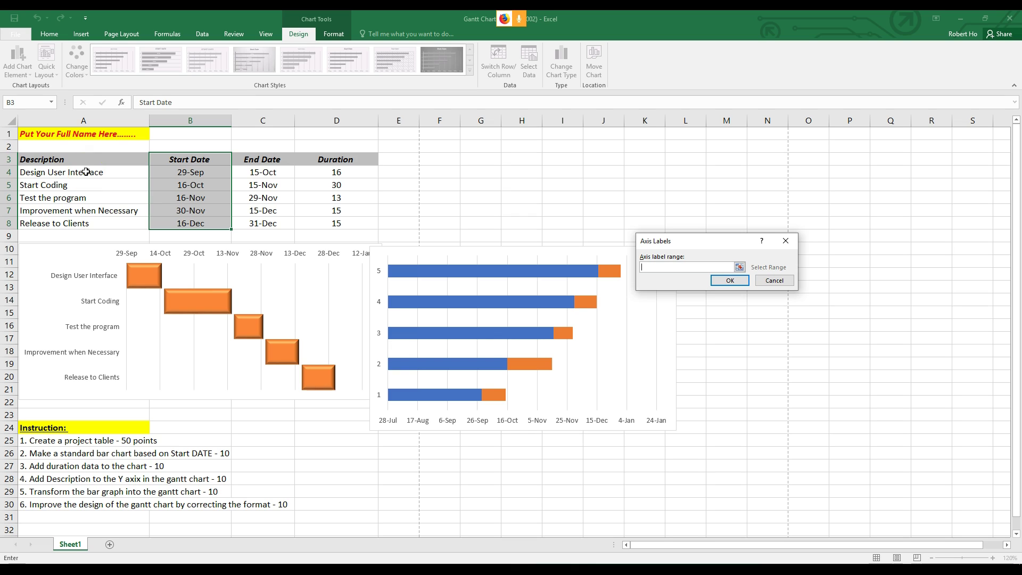
{"action": "left_click_drag", "start_coordinate": [85, 172], "coordinate": [95, 223]}
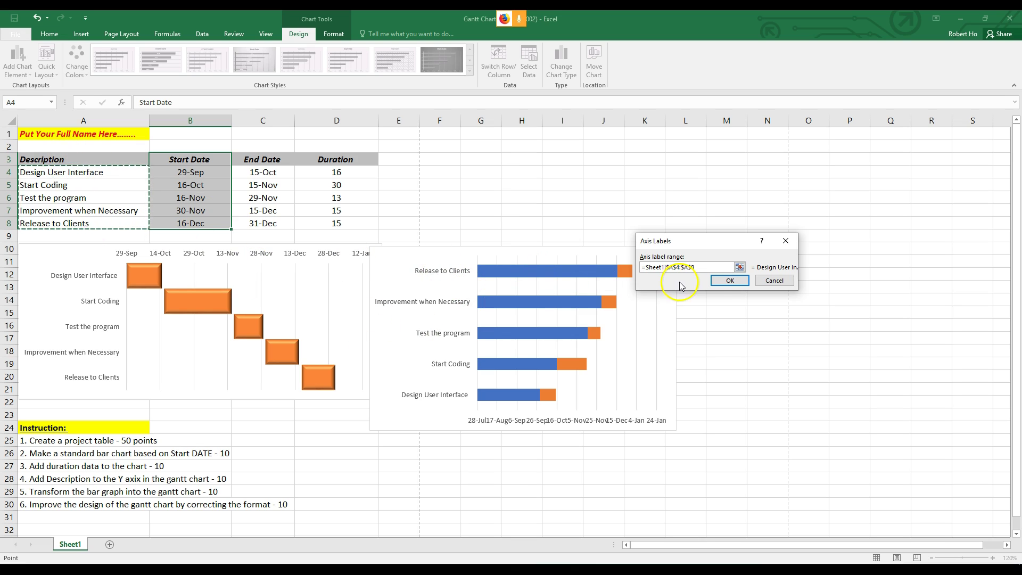
{"action": "left_click", "coordinate": [730, 280]}
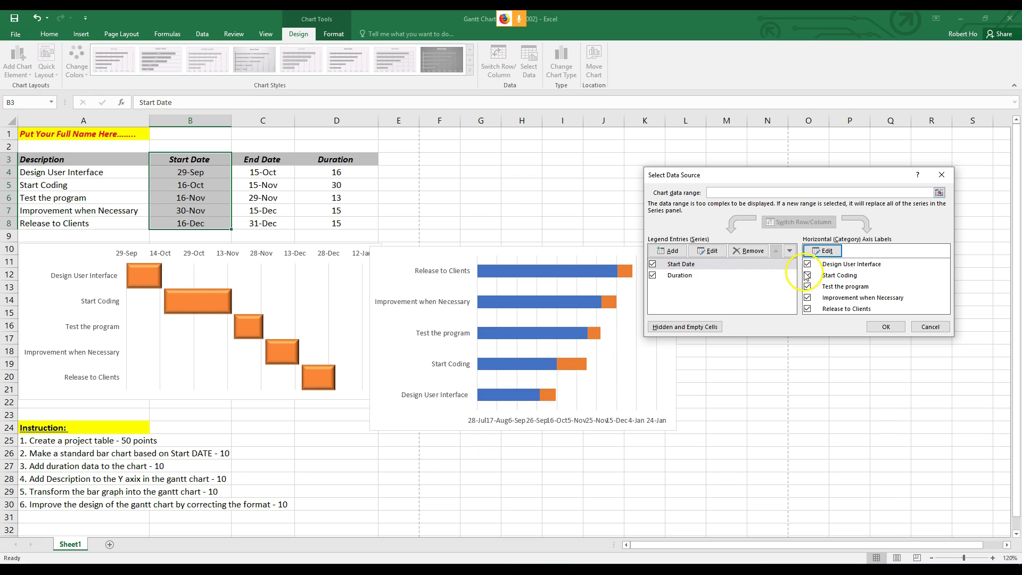
{"action": "left_click", "coordinate": [875, 327]}
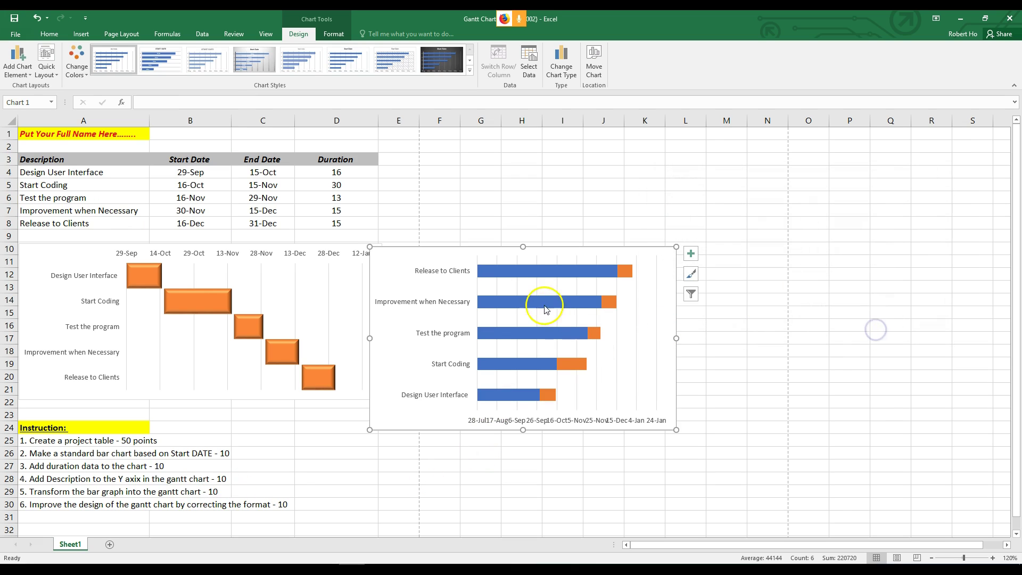
Step: Format the blue Start Date series in the new chart with no fill
{"action": "left_click", "coordinate": [535, 272]}
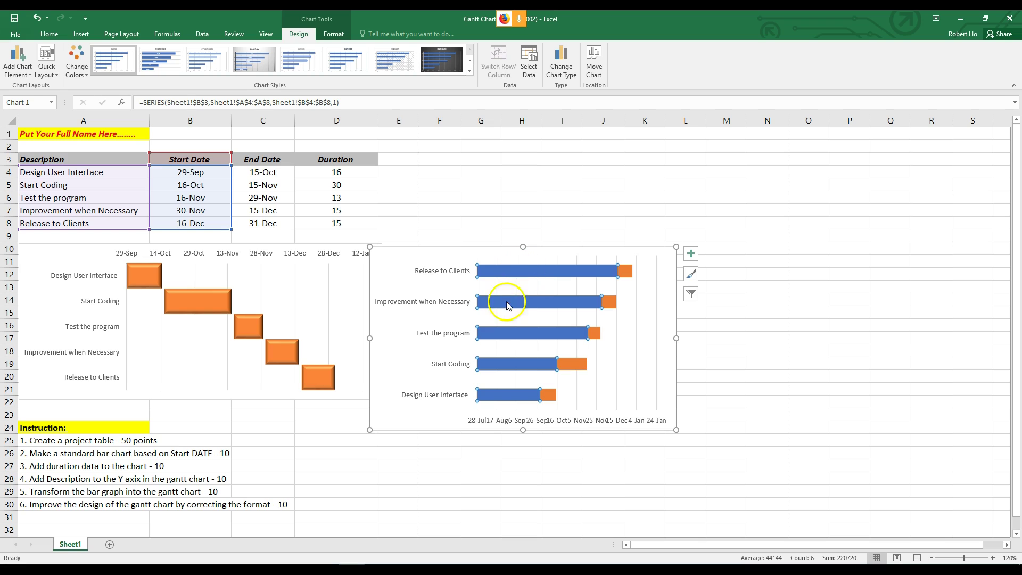
{"action": "mouse_move", "coordinate": [509, 307]}
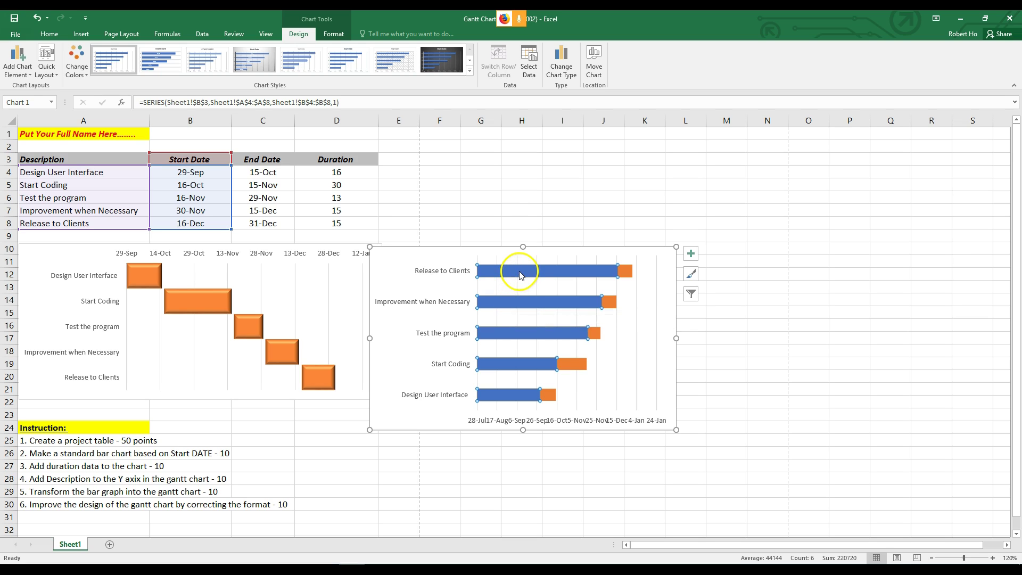
{"action": "mouse_move", "coordinate": [514, 274]}
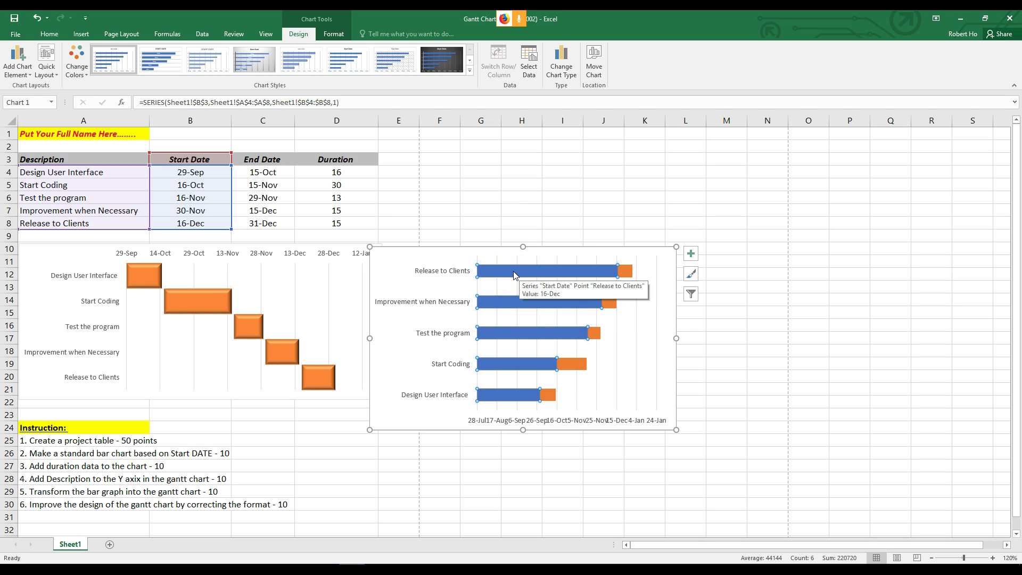
{"action": "right_click", "coordinate": [515, 274]}
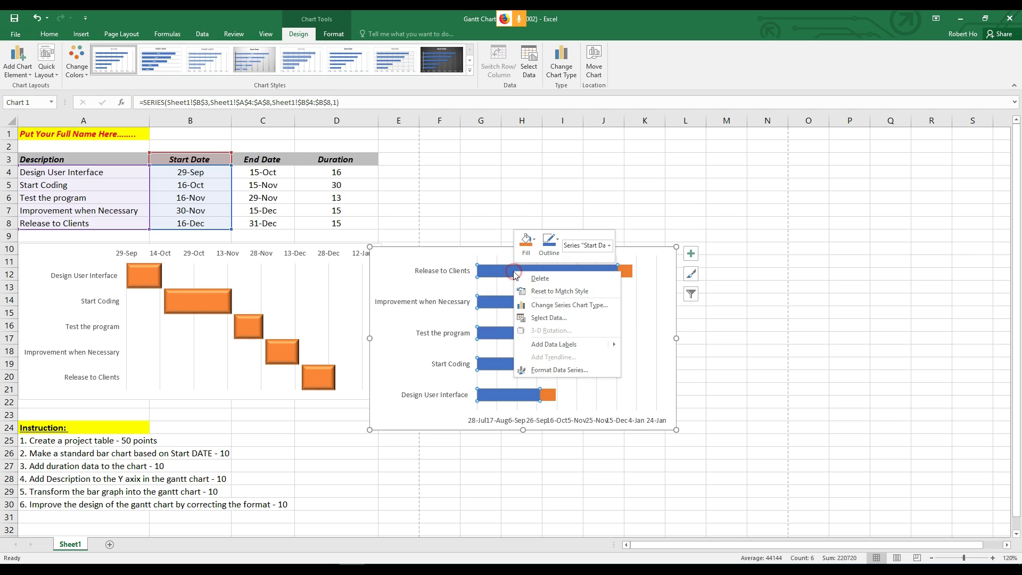
{"action": "left_click", "coordinate": [591, 372]}
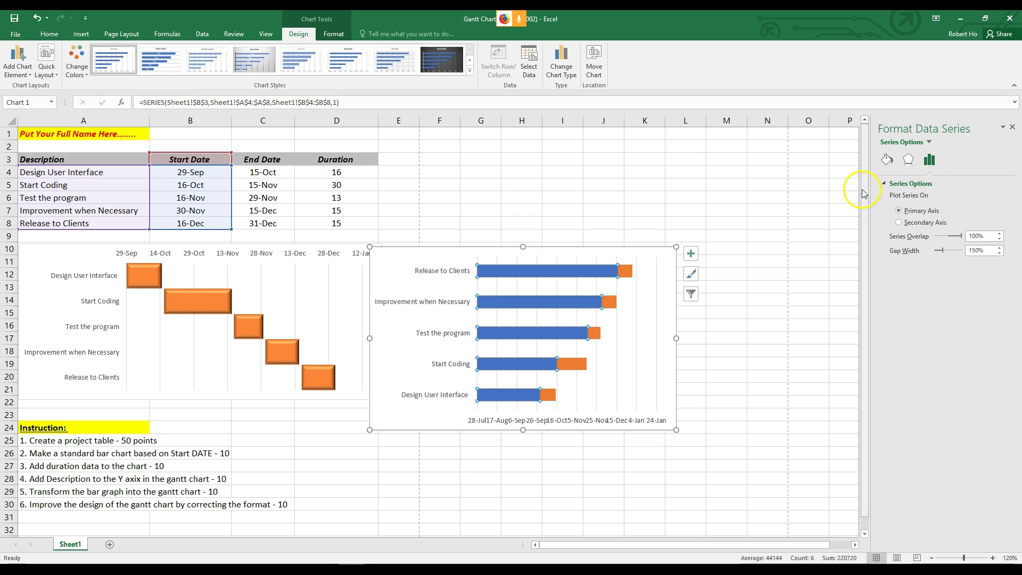
{"action": "left_click_drag", "start_coordinate": [871, 193], "coordinate": [838, 193]}
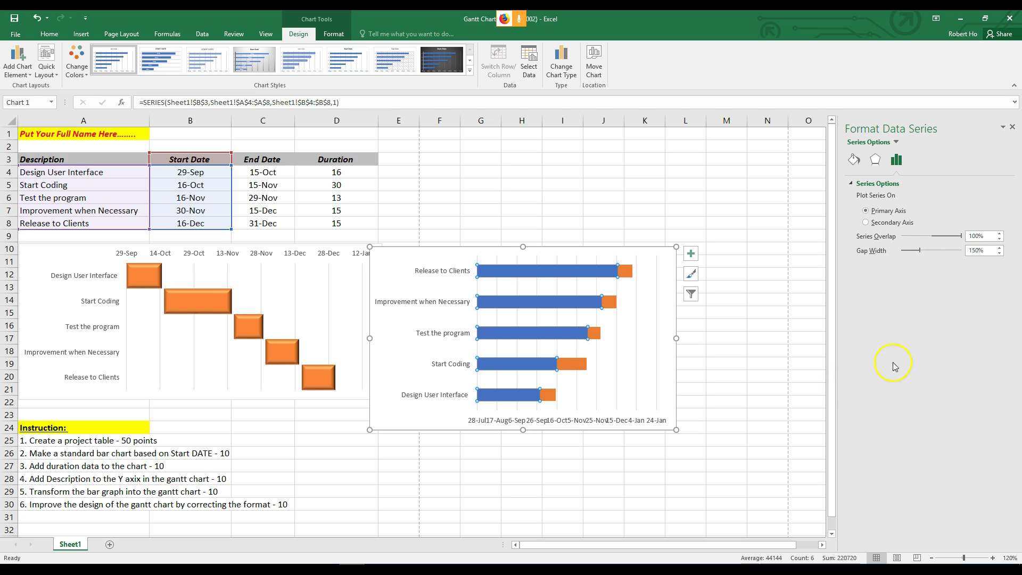
{"action": "left_click", "coordinate": [855, 161]}
{"action": "left_click", "coordinate": [851, 183]}
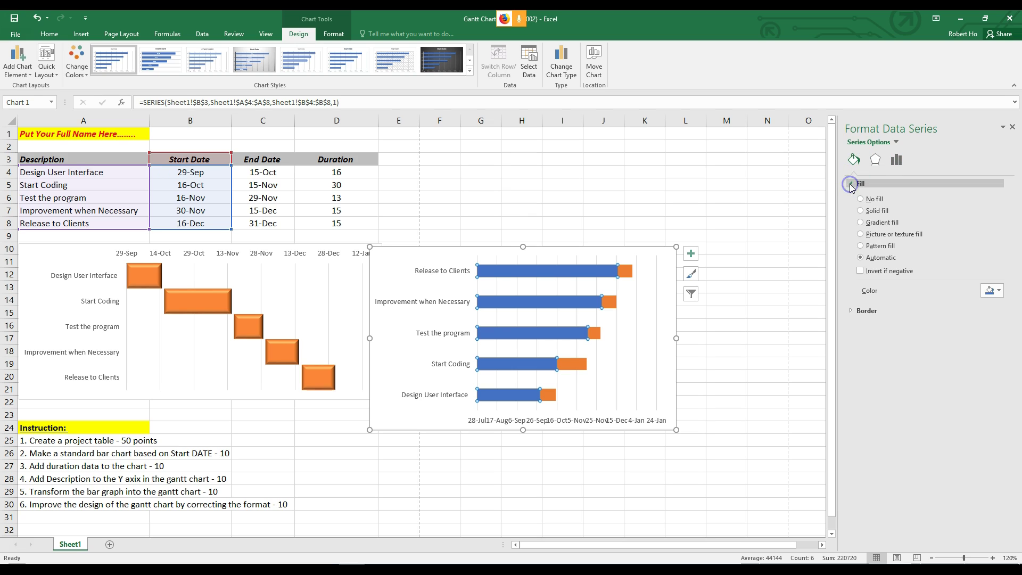
{"action": "left_click", "coordinate": [853, 311]}
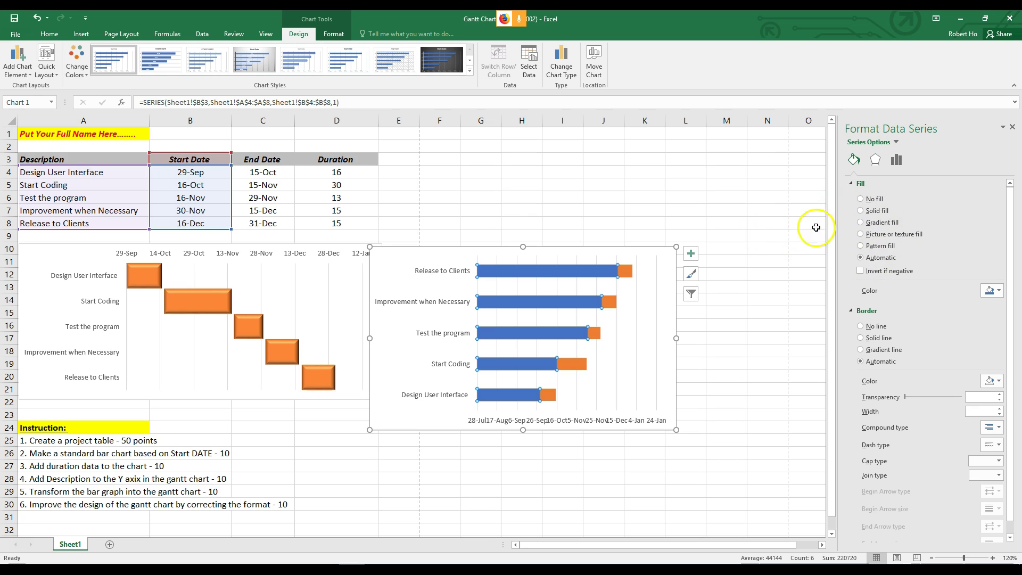
{"action": "left_click", "coordinate": [862, 200]}
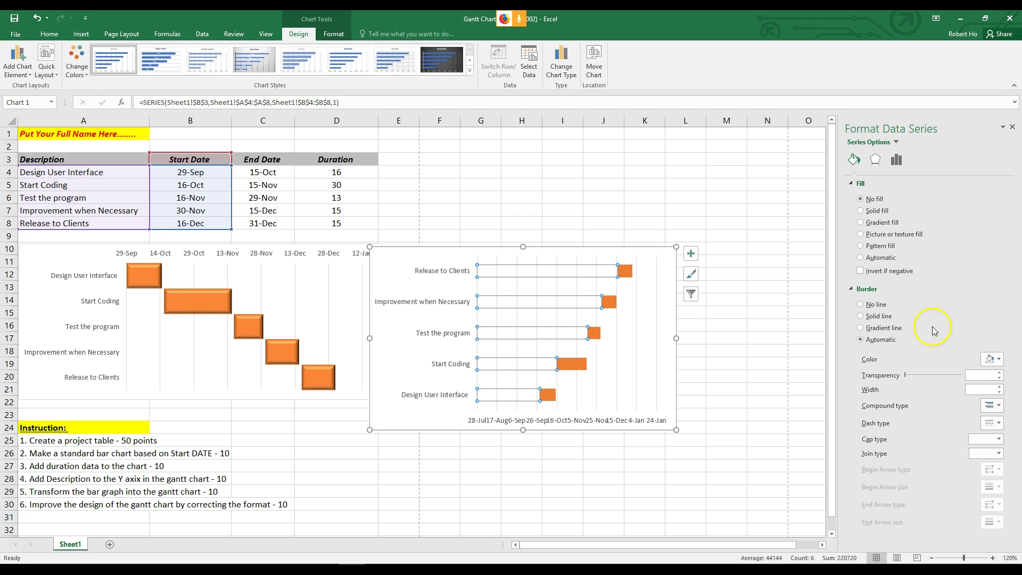
Step: Set the border of the Start Date series to no line
{"action": "left_click", "coordinate": [860, 316]}
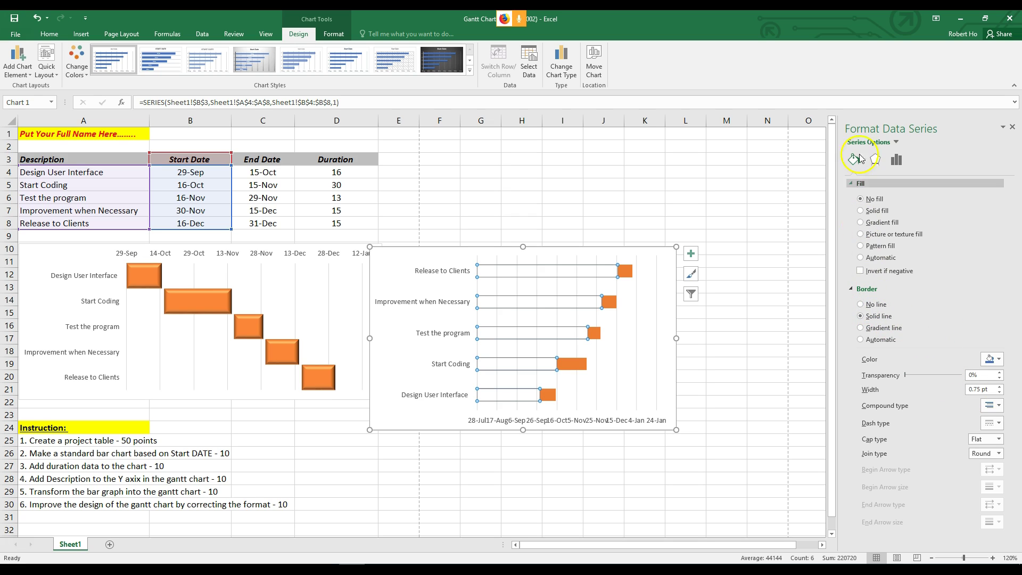
{"action": "right_click", "coordinate": [557, 275]}
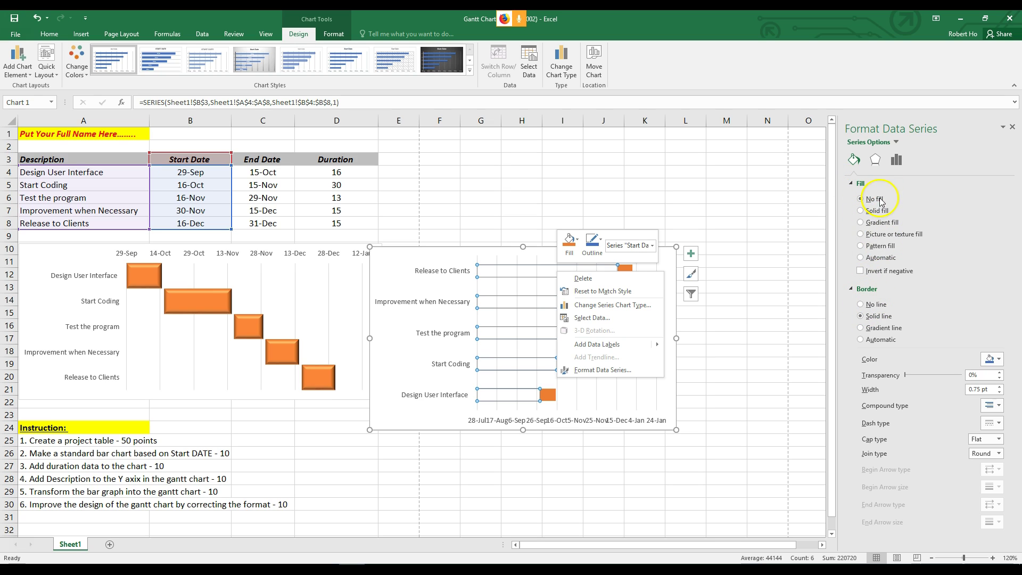
{"action": "left_click", "coordinate": [871, 304]}
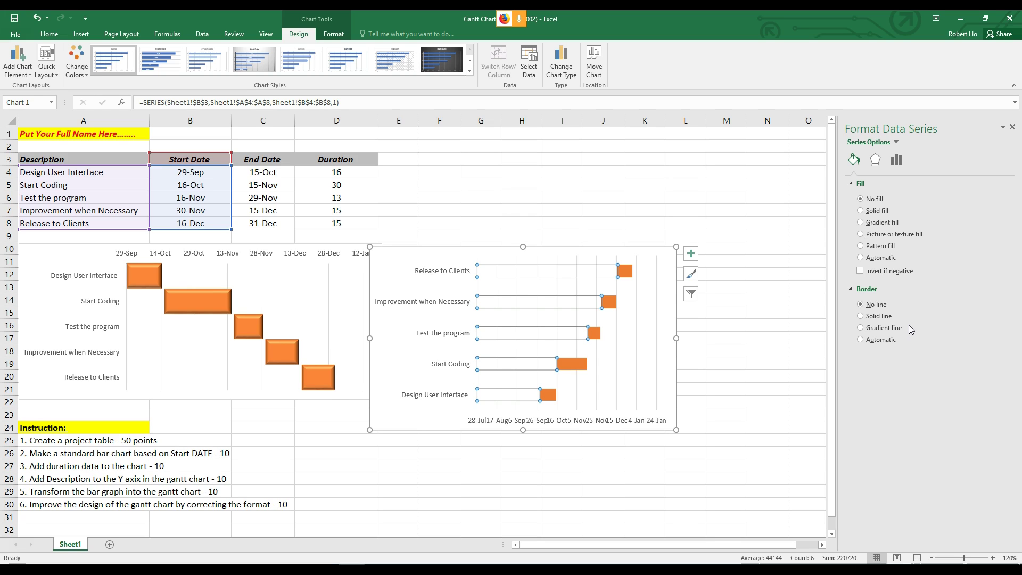
Step: List the new chart's vertical axis categories in reverse order and move the chart away from the finished example chart
{"action": "left_click", "coordinate": [438, 274]}
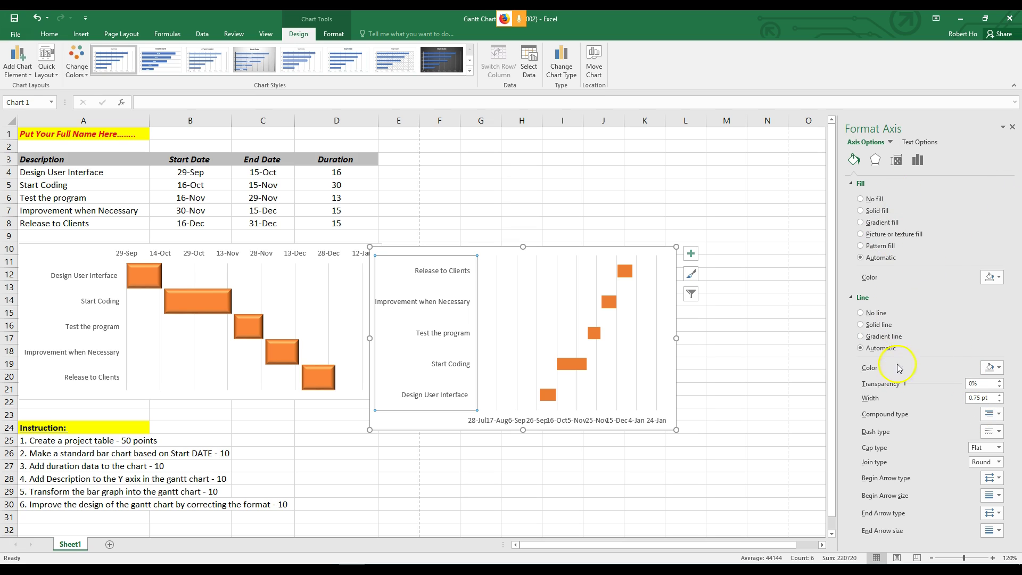
{"action": "left_click", "coordinate": [877, 162]}
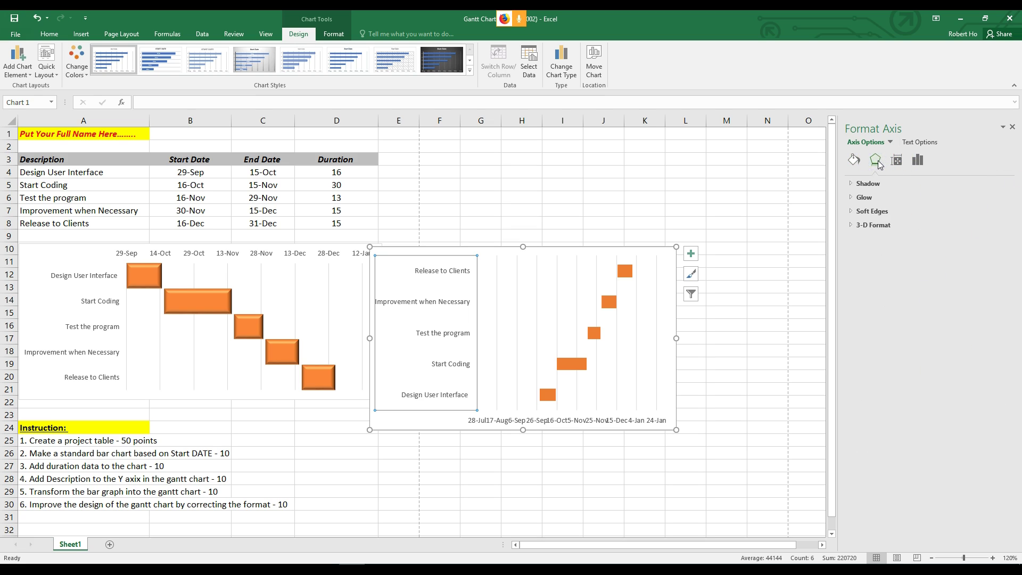
{"action": "left_click", "coordinate": [896, 160]}
{"action": "left_click", "coordinate": [915, 164]}
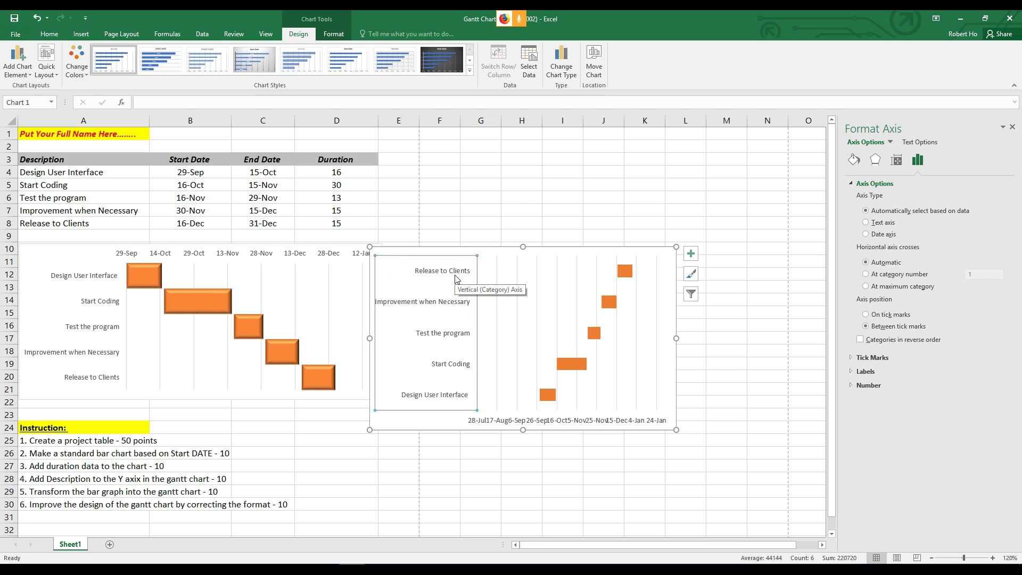
{"action": "left_click", "coordinate": [860, 339]}
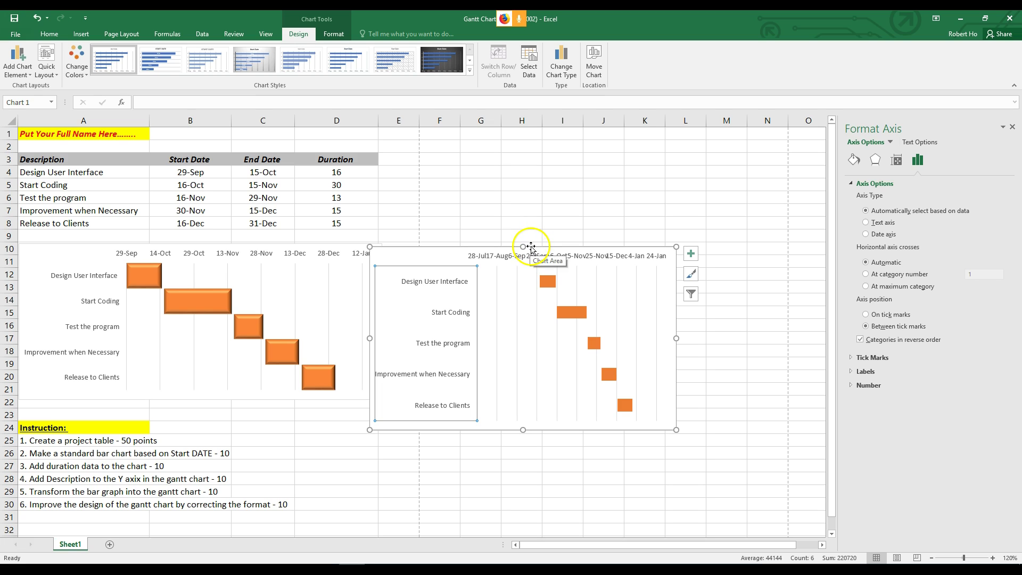
{"action": "left_click_drag", "start_coordinate": [531, 247], "coordinate": [569, 247]}
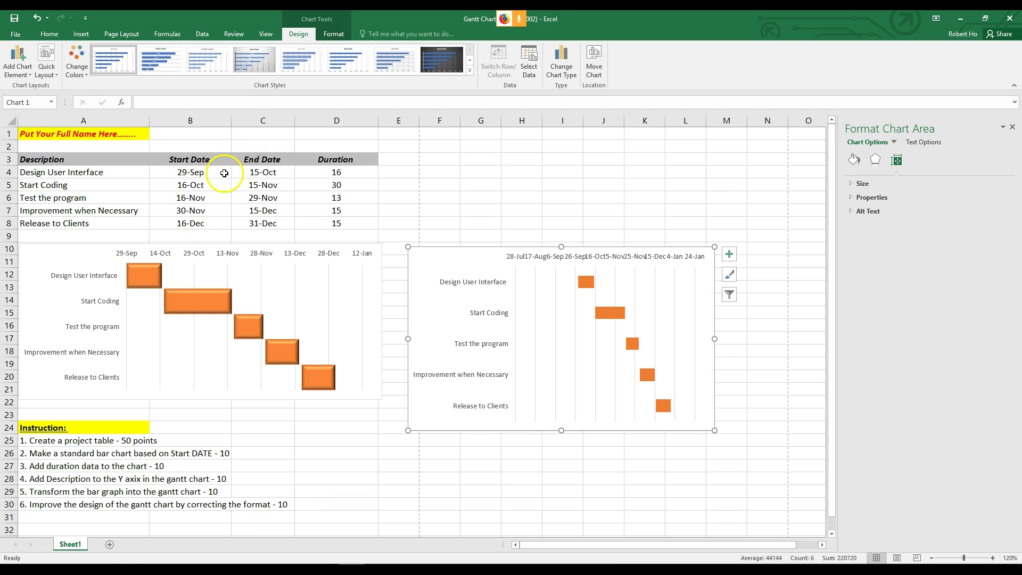
Step: Look up the serial number of the start date in B4 by previewing the General number format, without applying it
{"action": "left_click", "coordinate": [192, 173]}
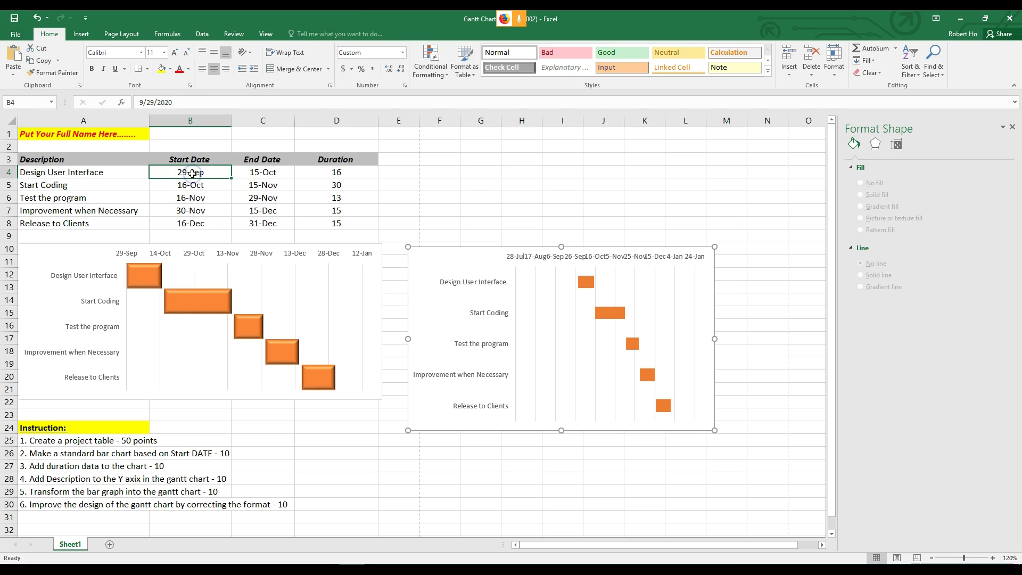
{"action": "right_click", "coordinate": [193, 174]}
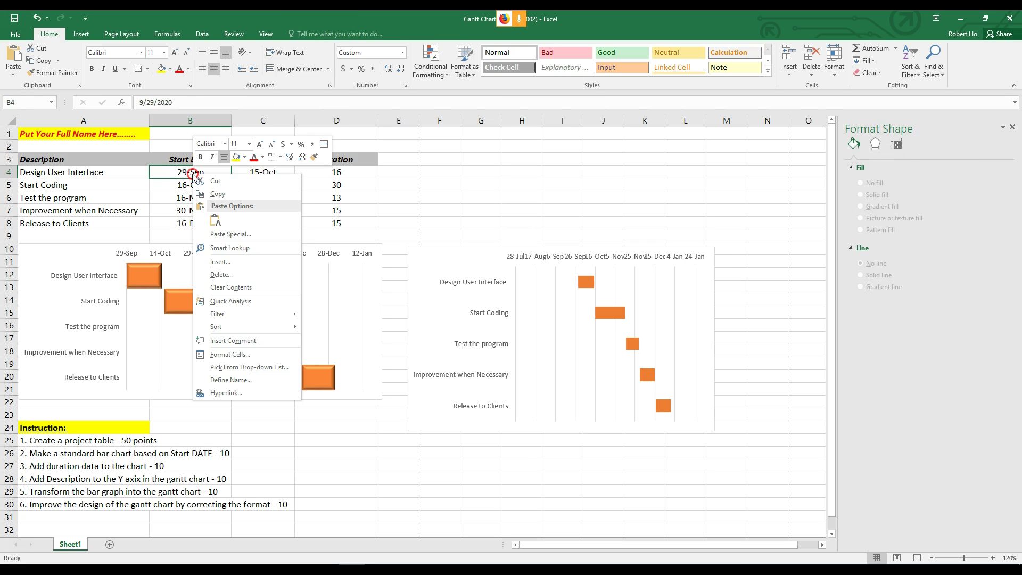
{"action": "left_click", "coordinate": [249, 353]}
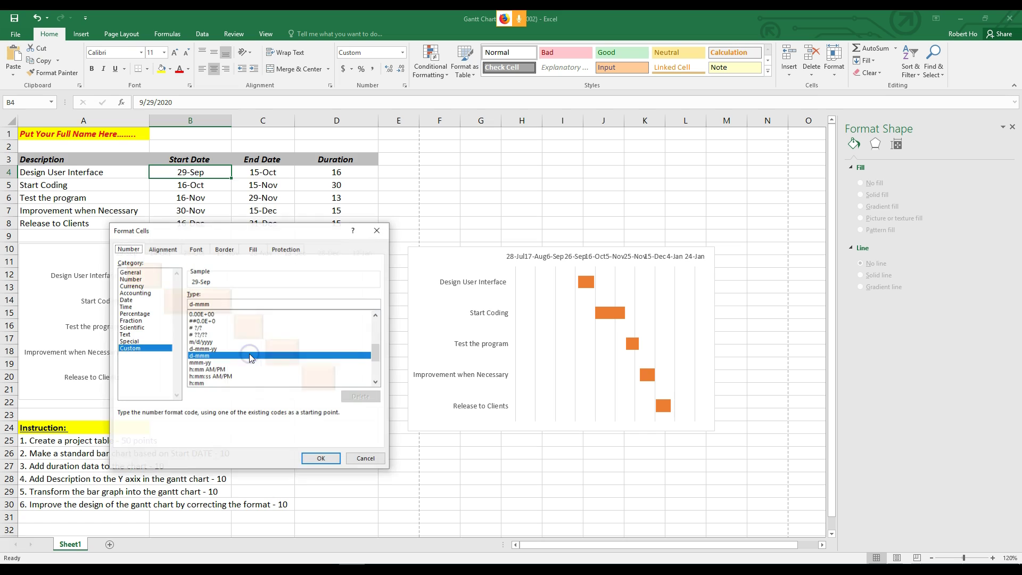
{"action": "left_click", "coordinate": [133, 272]}
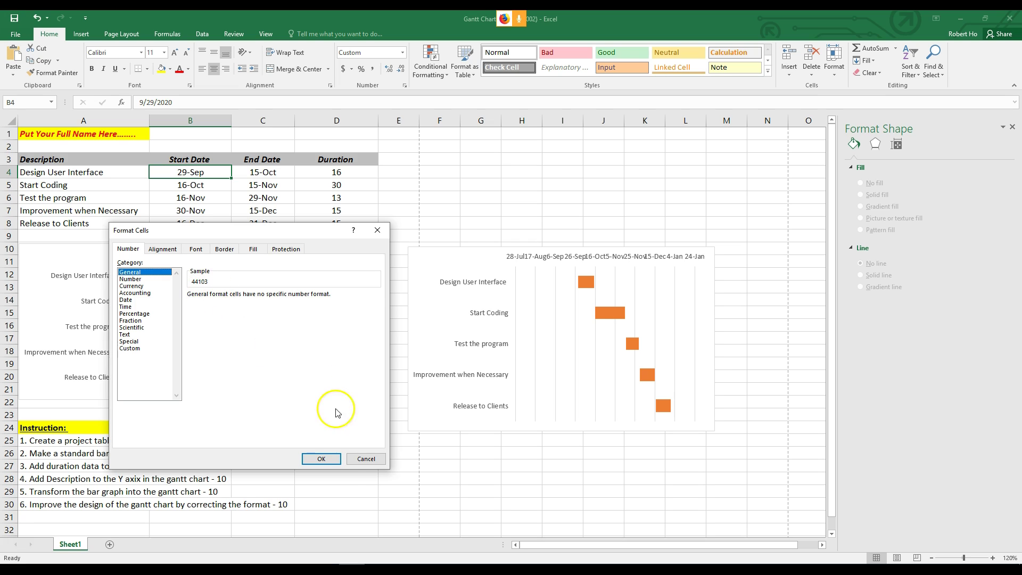
{"action": "left_click", "coordinate": [369, 464]}
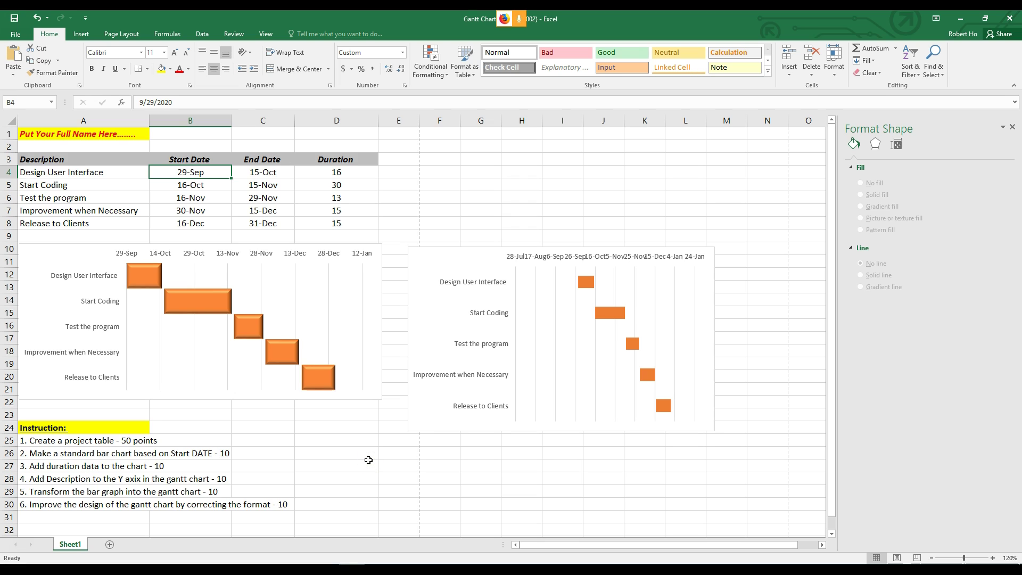
Step: Set the minimum bound of the new chart's horizontal date axis to 44103
{"action": "left_click", "coordinate": [658, 259]}
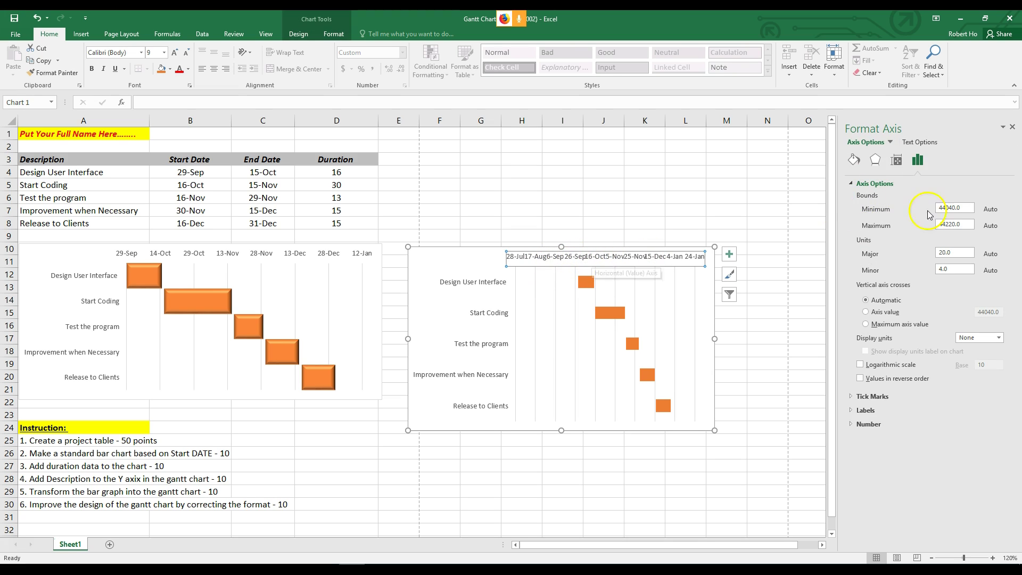
{"action": "left_click_drag", "start_coordinate": [967, 207], "coordinate": [903, 207]}
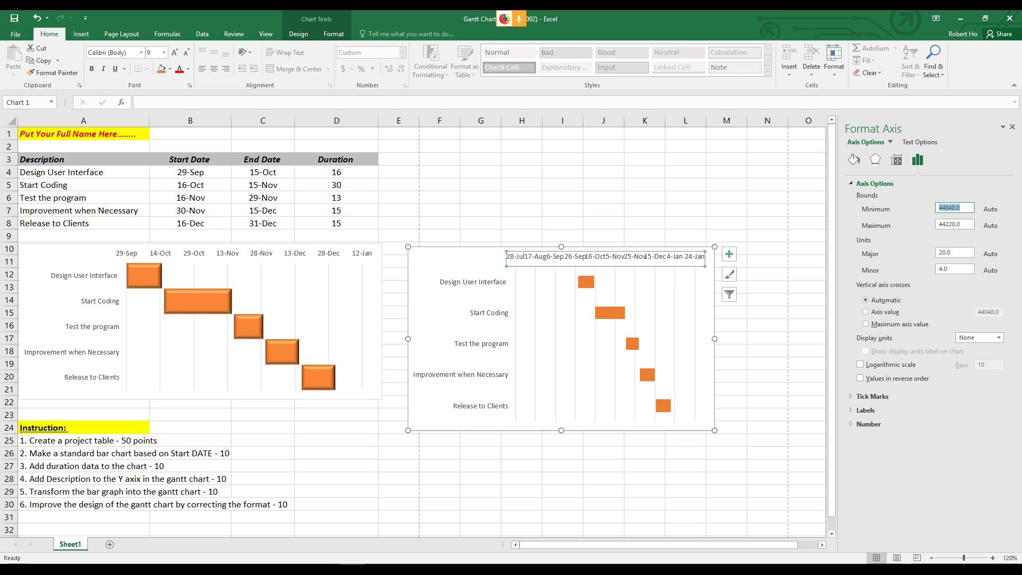
{"action": "type", "text": "44103"}
{"action": "key", "text": "Return"}
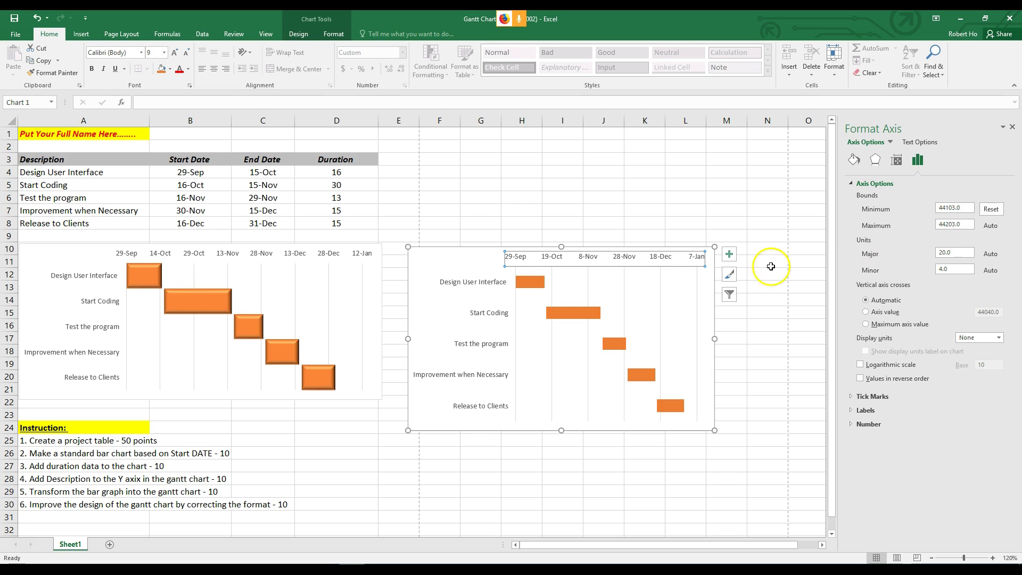
{"action": "right_click", "coordinate": [511, 260]}
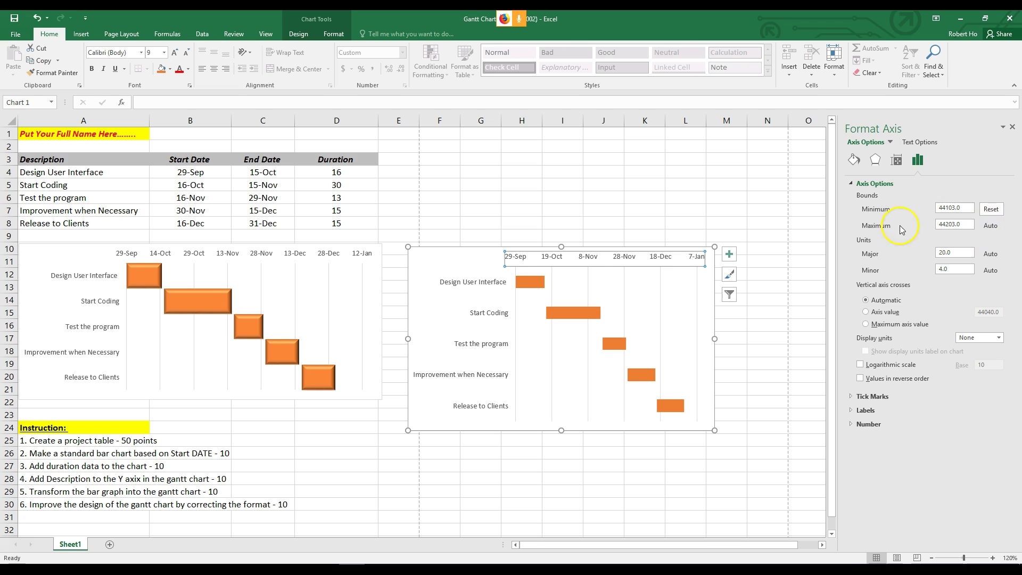
{"action": "mouse_move", "coordinate": [684, 409]}
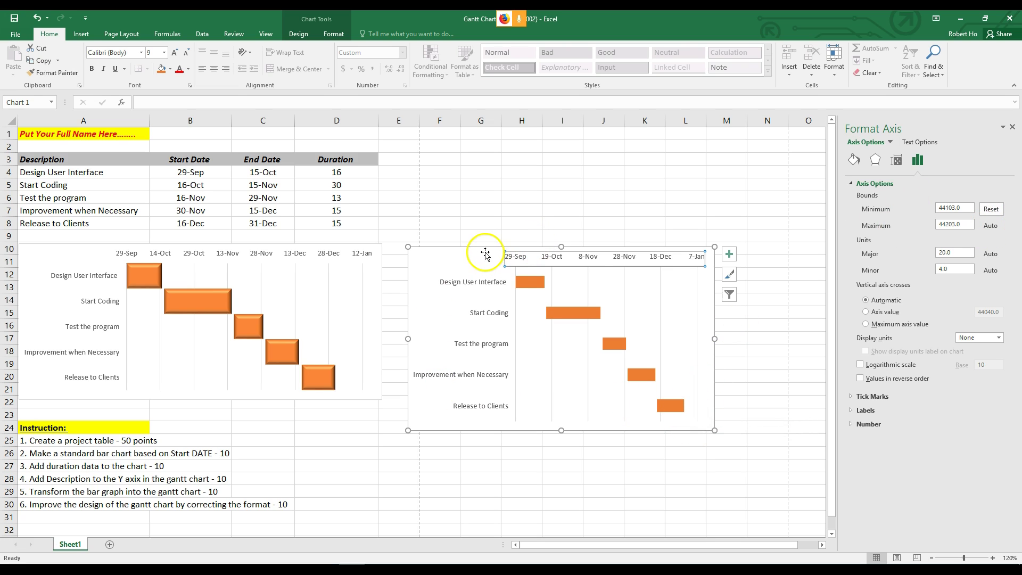
{"action": "left_click", "coordinate": [146, 291]}
{"action": "left_click", "coordinate": [586, 246]}
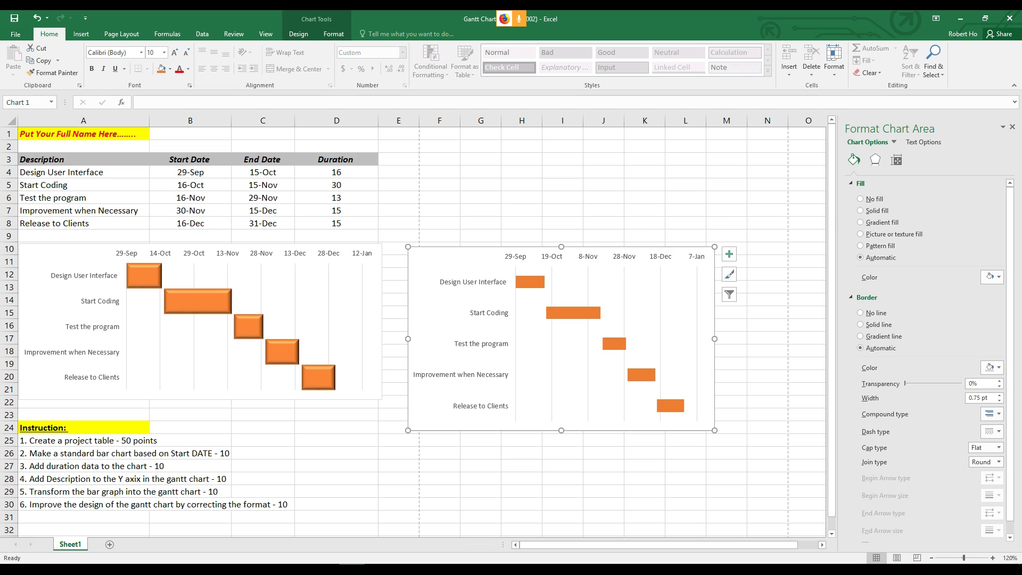
Step: Set the major unit of the new chart's horizontal date axis to 15
{"action": "left_click", "coordinate": [605, 260]}
{"action": "left_click", "coordinate": [558, 258]}
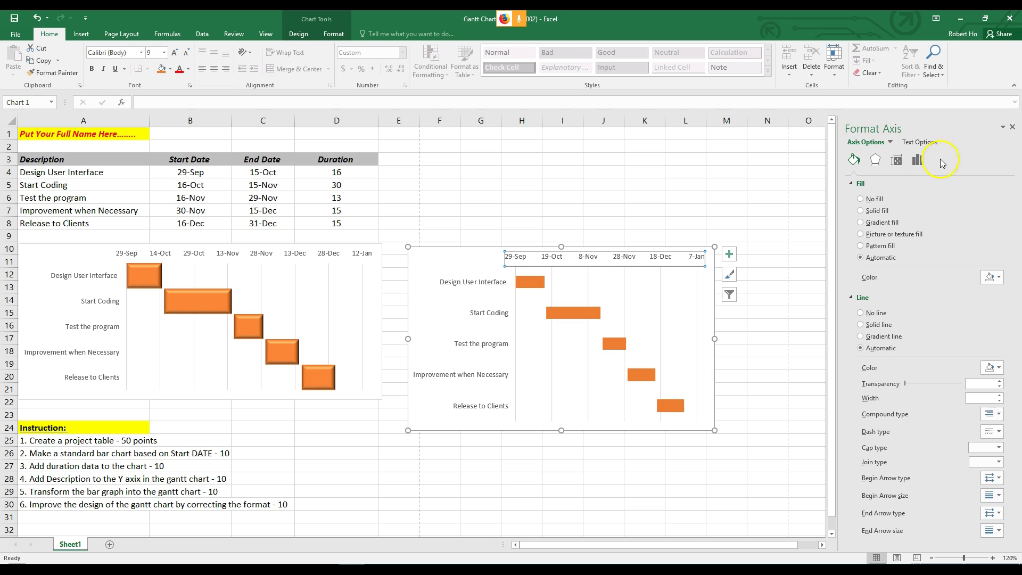
{"action": "left_click", "coordinate": [917, 161]}
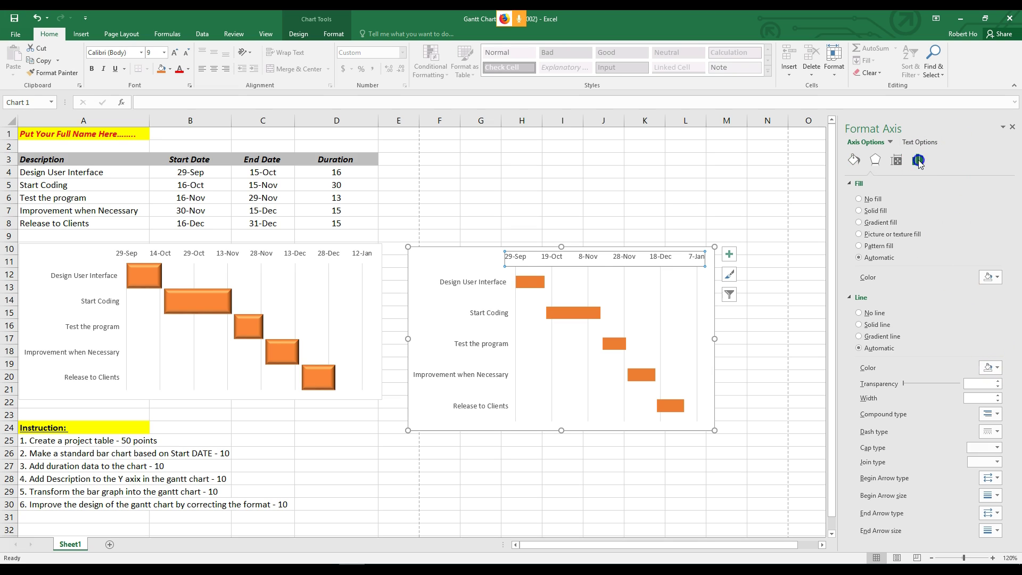
{"action": "left_click", "coordinate": [857, 183]}
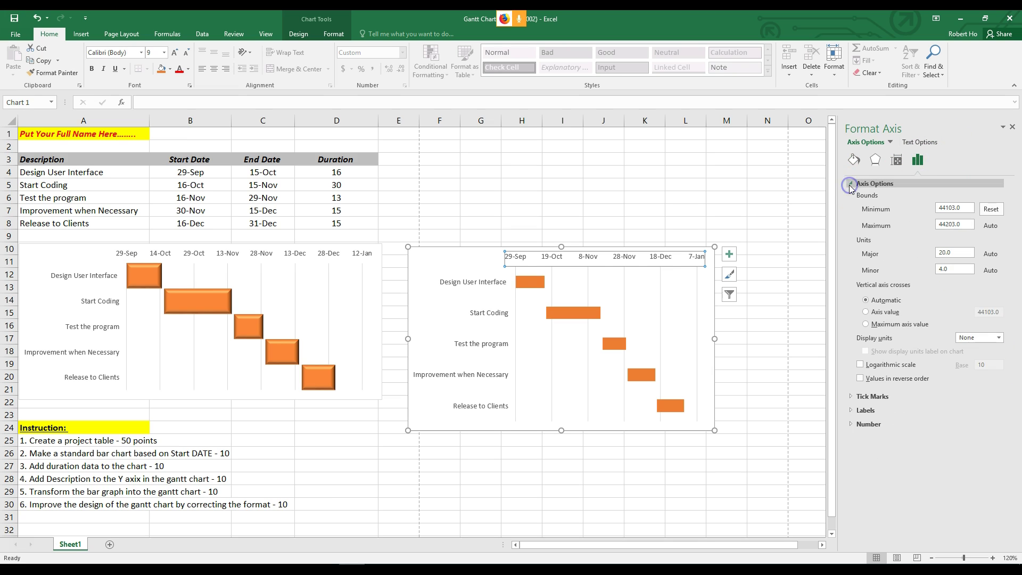
{"action": "left_click", "coordinate": [851, 398]}
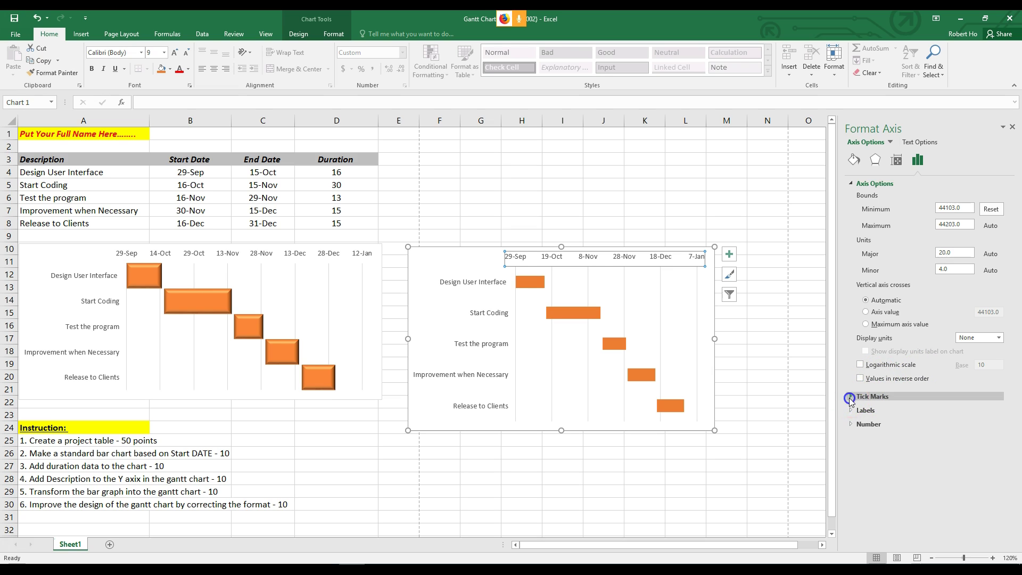
{"action": "left_click", "coordinate": [850, 442]}
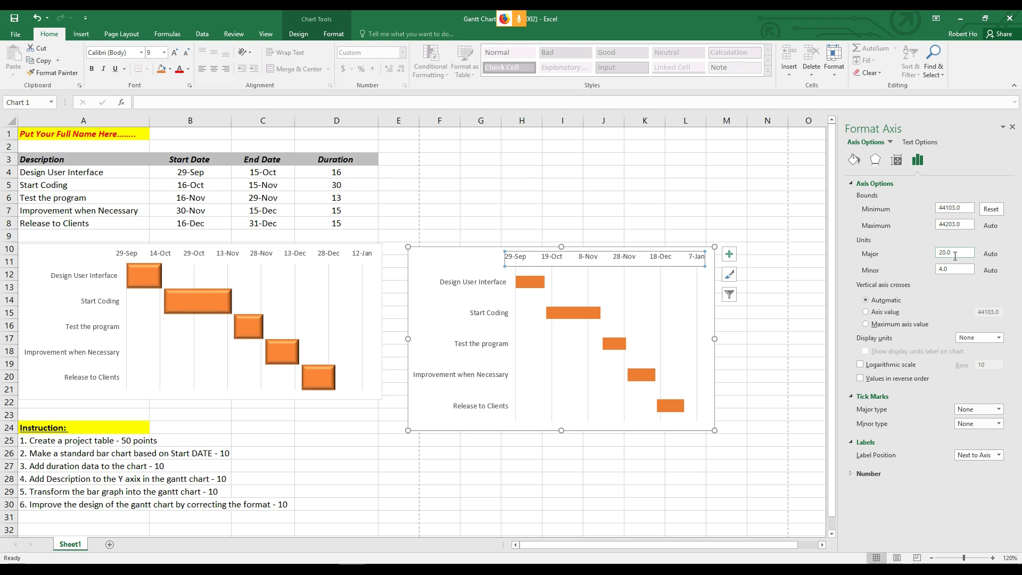
{"action": "left_click", "coordinate": [959, 254]}
{"action": "left_click_drag", "start_coordinate": [960, 254], "coordinate": [913, 253]}
{"action": "type", "text": "15"}
{"action": "key", "text": "Return"}
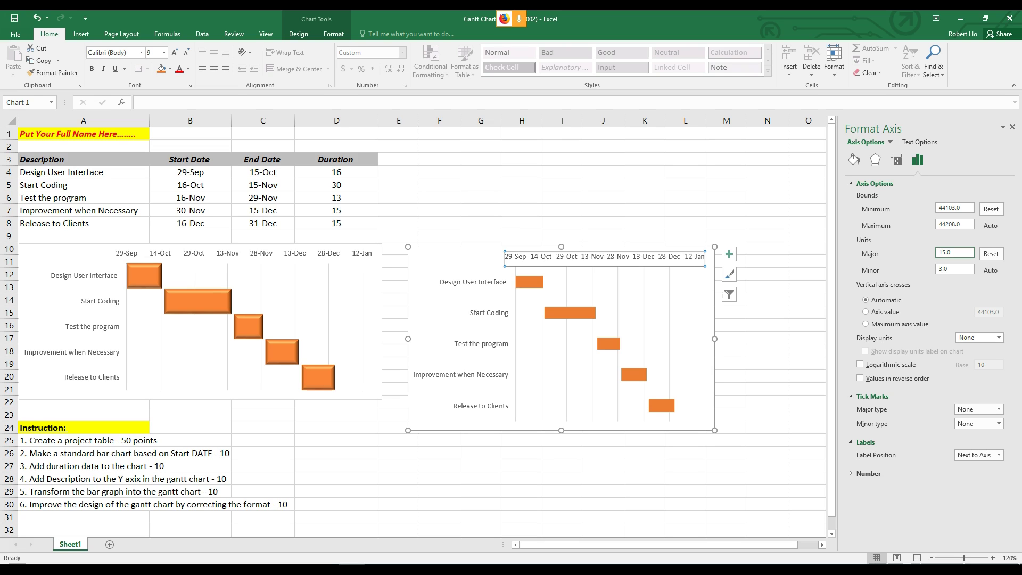
Step: Set the minor unit of the horizontal date axis to 3
{"action": "left_click", "coordinate": [952, 269]}
{"action": "double_click", "coordinate": [956, 269]}
{"action": "type", "text": "3"}
{"action": "key", "text": "Return"}
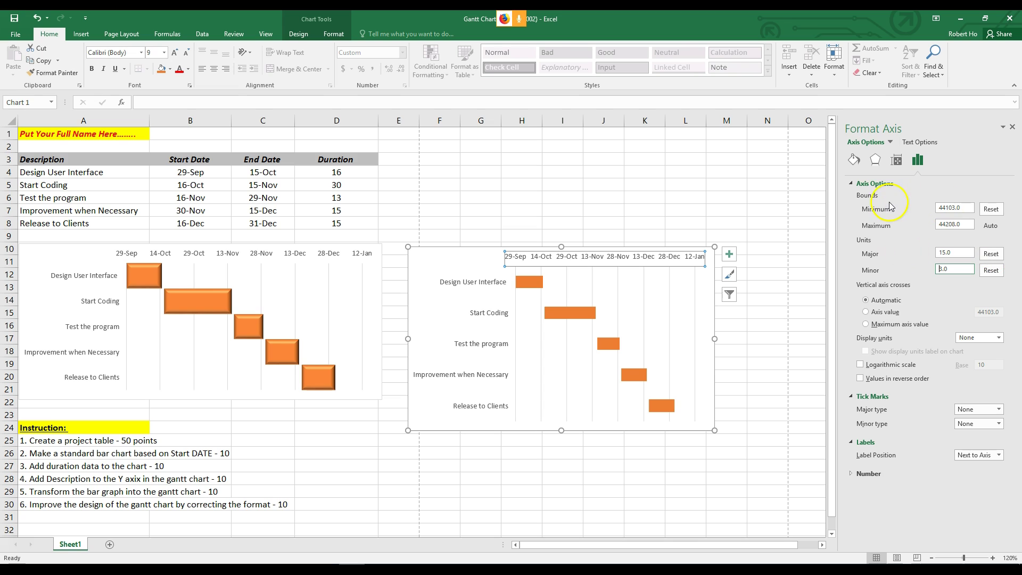
Step: Set the gap width of the orange Duration series in the new chart to 0%
{"action": "left_click", "coordinate": [875, 161]}
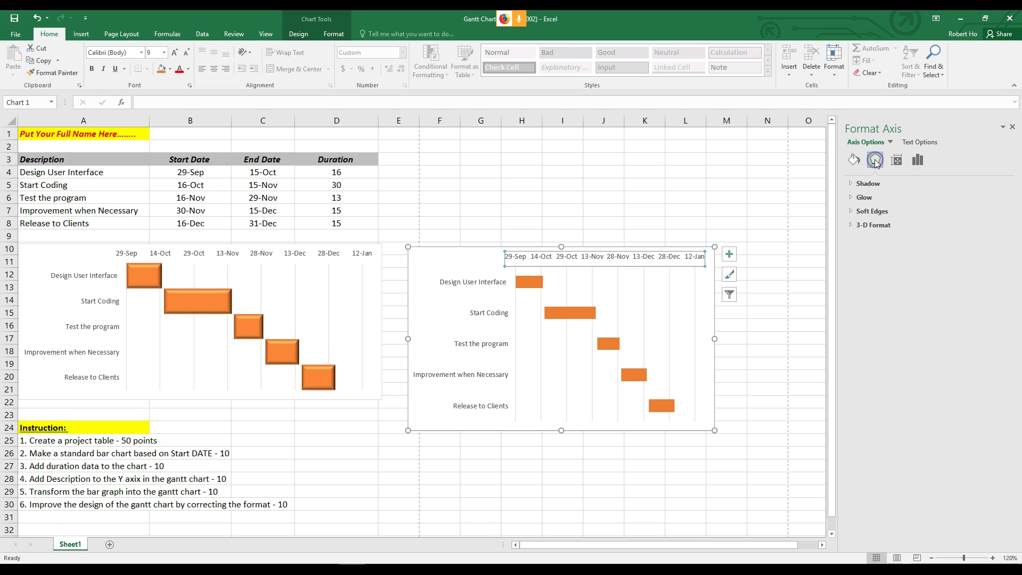
{"action": "left_click", "coordinate": [852, 228]}
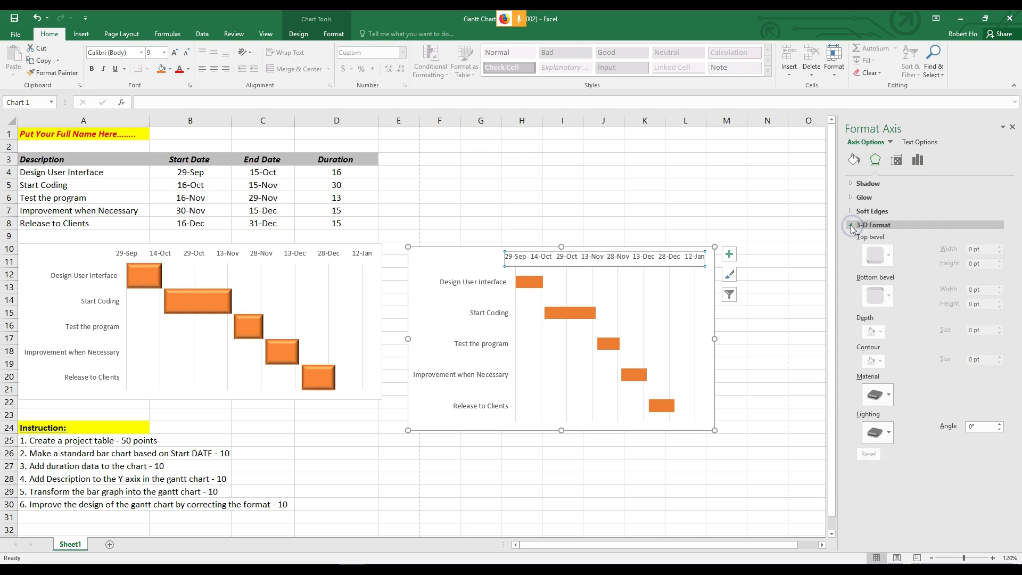
{"action": "left_click", "coordinate": [538, 286]}
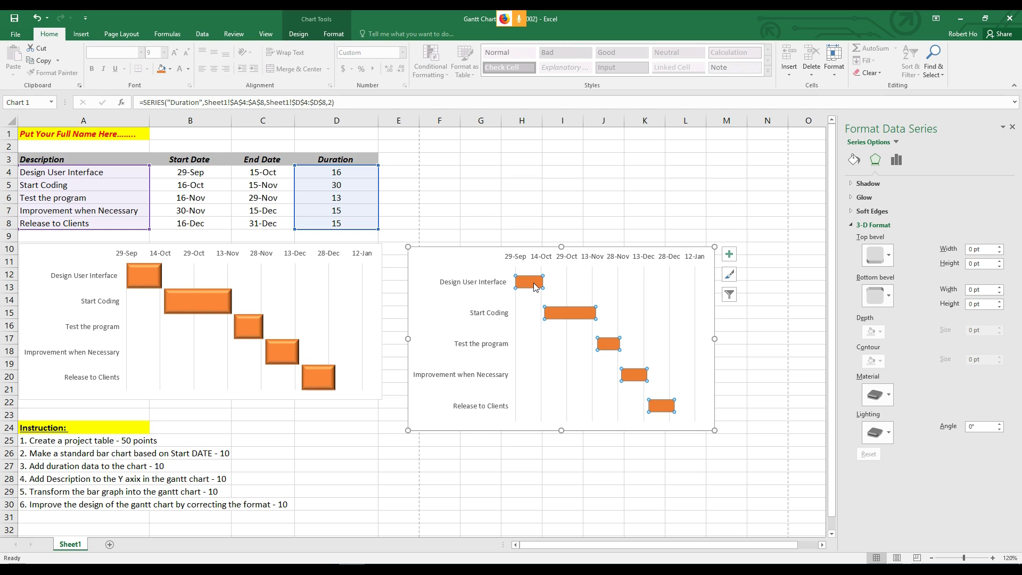
{"action": "left_click", "coordinate": [970, 145]}
{"action": "left_click", "coordinate": [854, 159]}
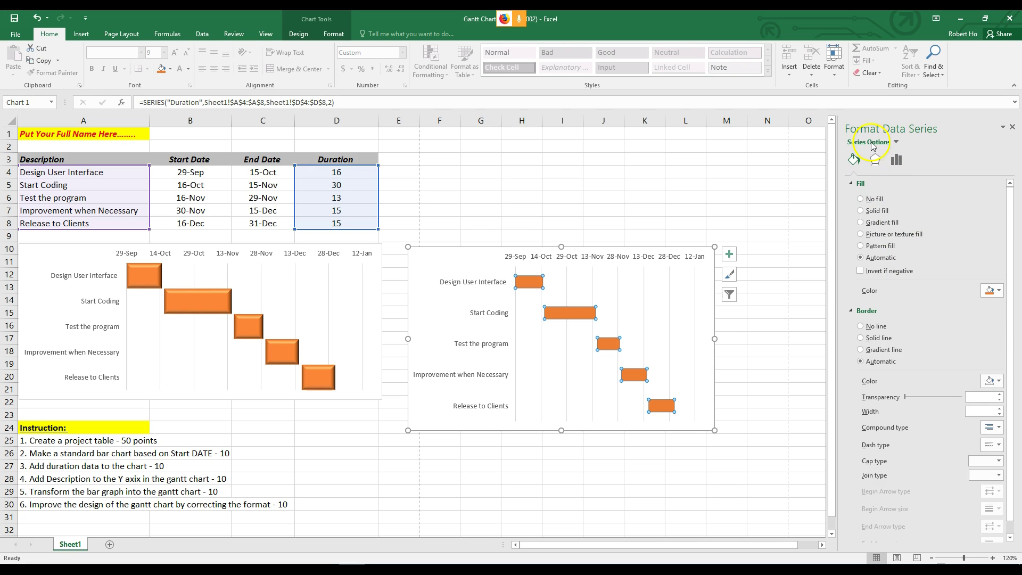
{"action": "left_click", "coordinate": [875, 160]}
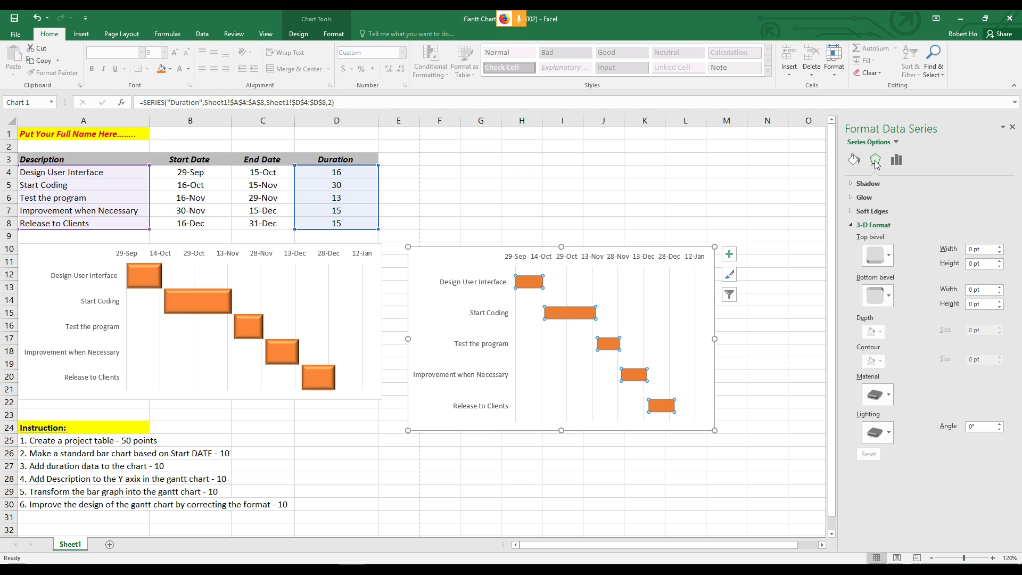
{"action": "left_click", "coordinate": [896, 162]}
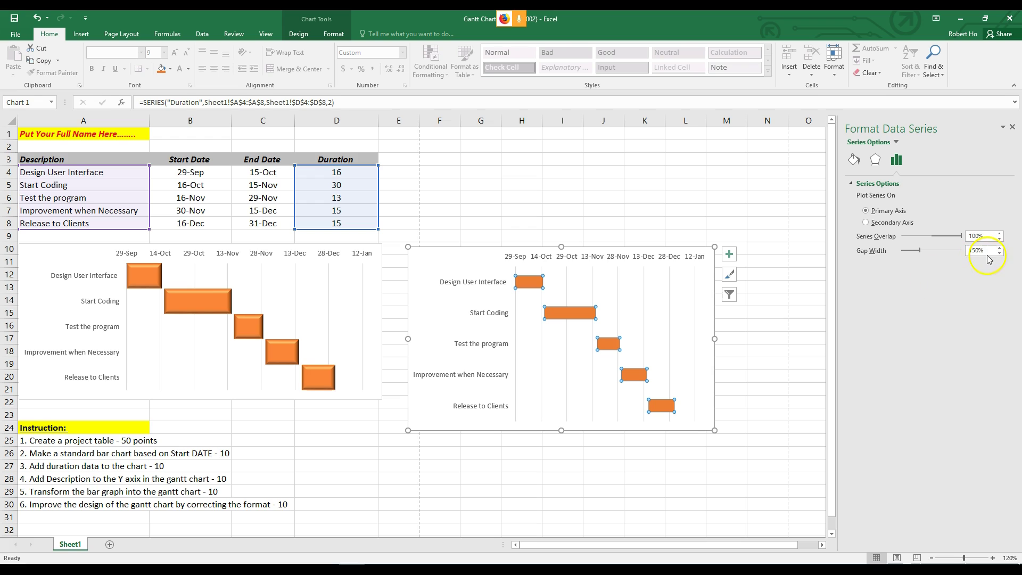
{"action": "left_click_drag", "start_coordinate": [992, 251], "coordinate": [953, 255]}
{"action": "type", "text": "0"}
{"action": "key", "text": "Return"}
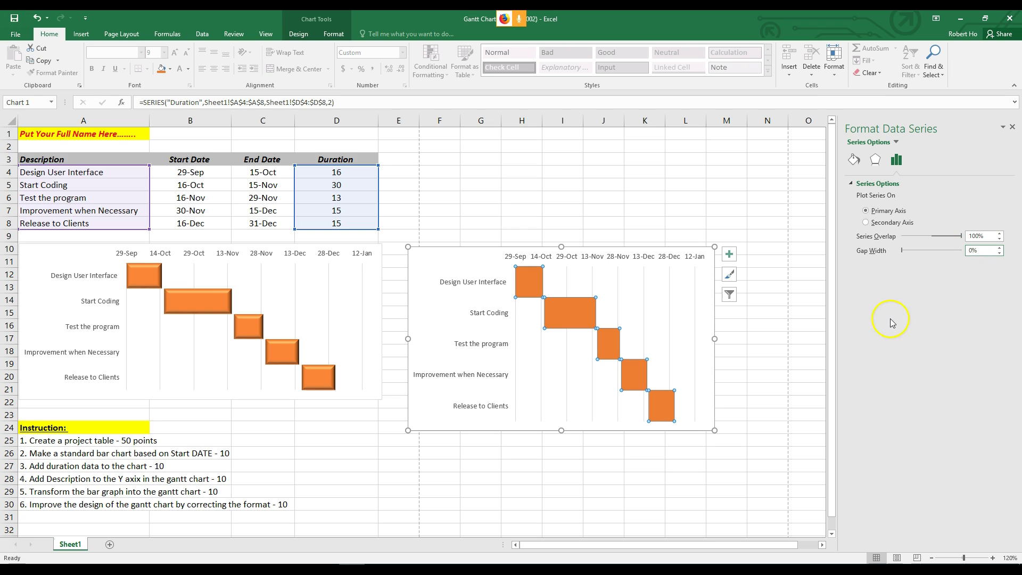
Step: Try a 150% gap width on the Duration series for comparison, and return it to 0%
{"action": "left_click_drag", "start_coordinate": [985, 252], "coordinate": [933, 251]}
{"action": "type", "text": "150"}
{"action": "key", "text": "Return"}
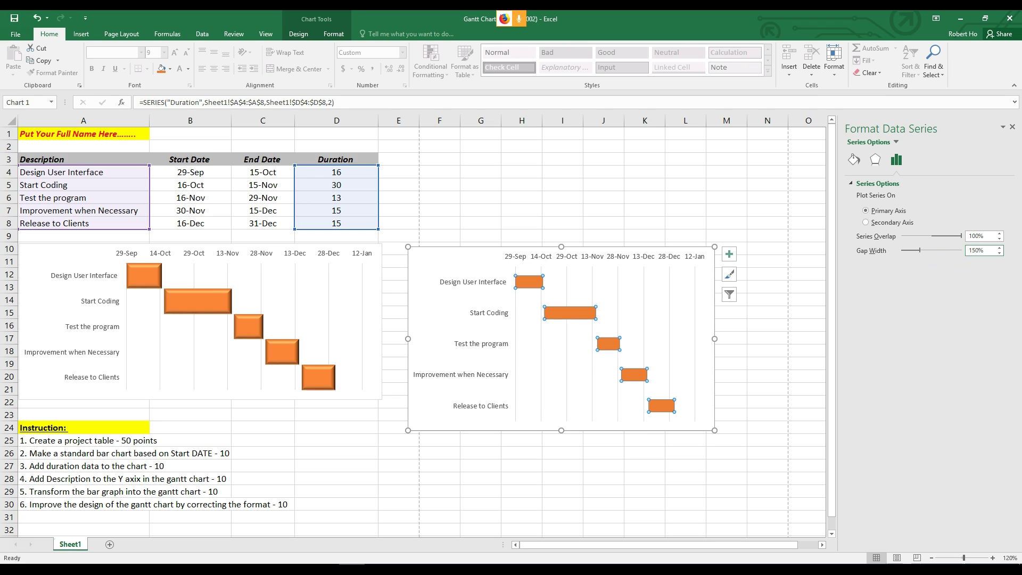
{"action": "left_click_drag", "start_coordinate": [993, 251], "coordinate": [970, 250]}
{"action": "type", "text": "0"}
{"action": "key", "text": "Return"}
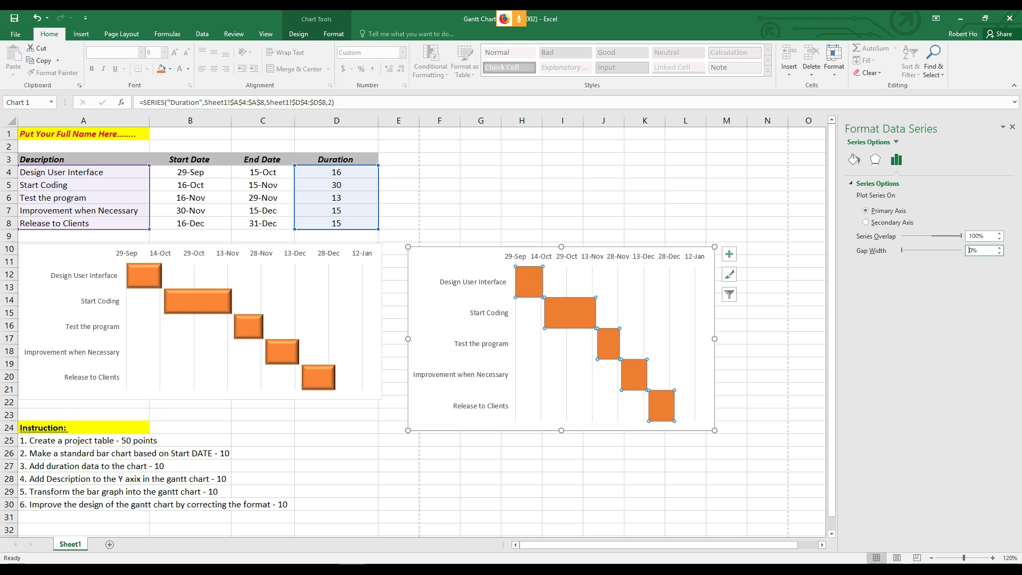
Step: Apply a 3-D top bevel with a width of 6 pt to the Duration bars and deselect the chart
{"action": "left_click", "coordinate": [876, 161]}
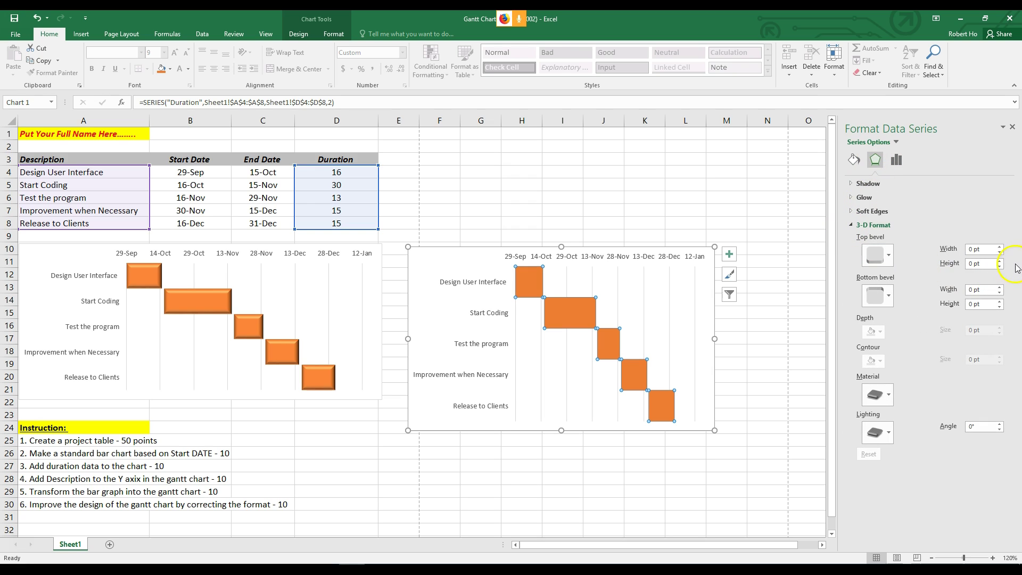
{"action": "left_click", "coordinate": [999, 248]}
{"action": "left_click", "coordinate": [1000, 248]}
{"action": "left_click", "coordinate": [1000, 247]}
{"action": "left_click", "coordinate": [1000, 247]}
{"action": "left_click", "coordinate": [1000, 248]}
{"action": "left_click", "coordinate": [1000, 247]}
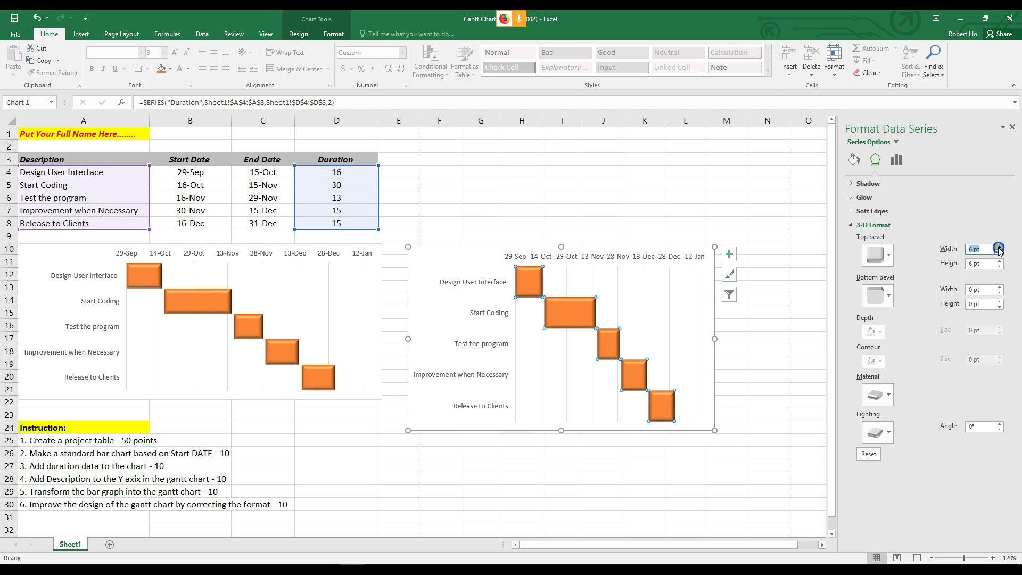
{"action": "left_click", "coordinate": [668, 494]}
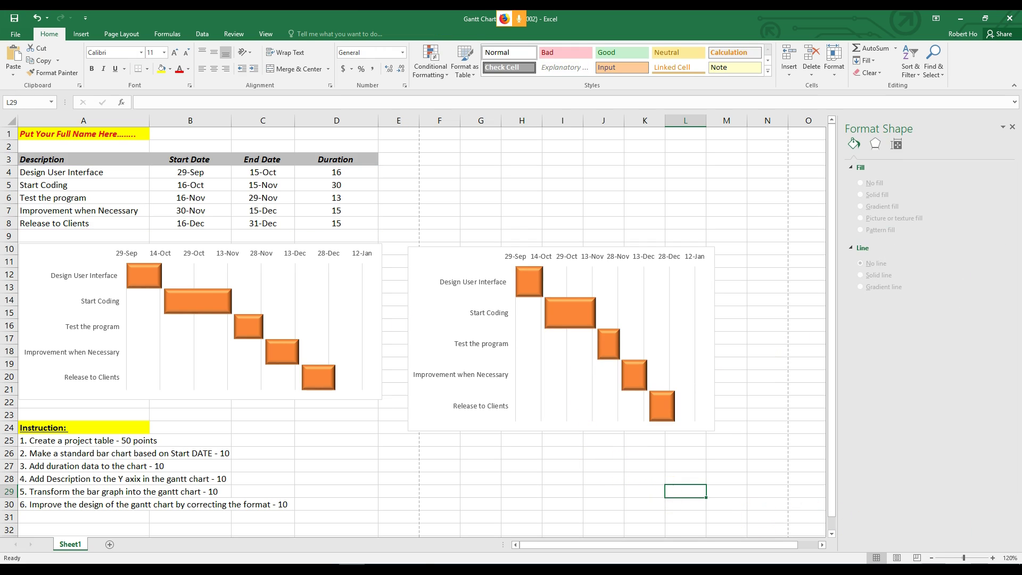
Step: Resize the new Gantt chart wider and shorter, align it with the original chart across rows 10 to 22, and close the formatting pane
{"action": "left_click", "coordinate": [601, 249]}
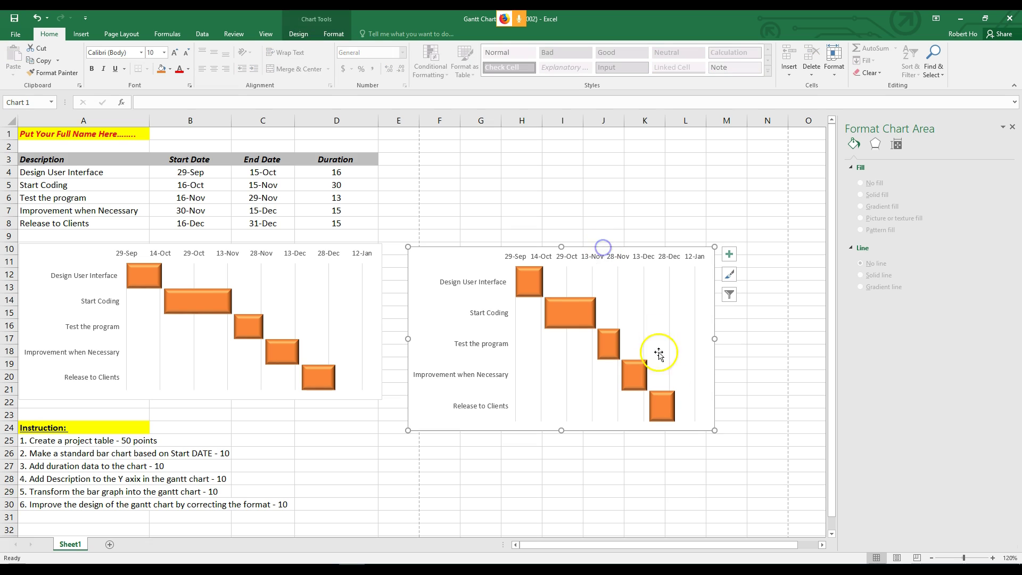
{"action": "left_click_drag", "start_coordinate": [715, 430], "coordinate": [750, 404]}
{"action": "left_click_drag", "start_coordinate": [588, 251], "coordinate": [618, 243]}
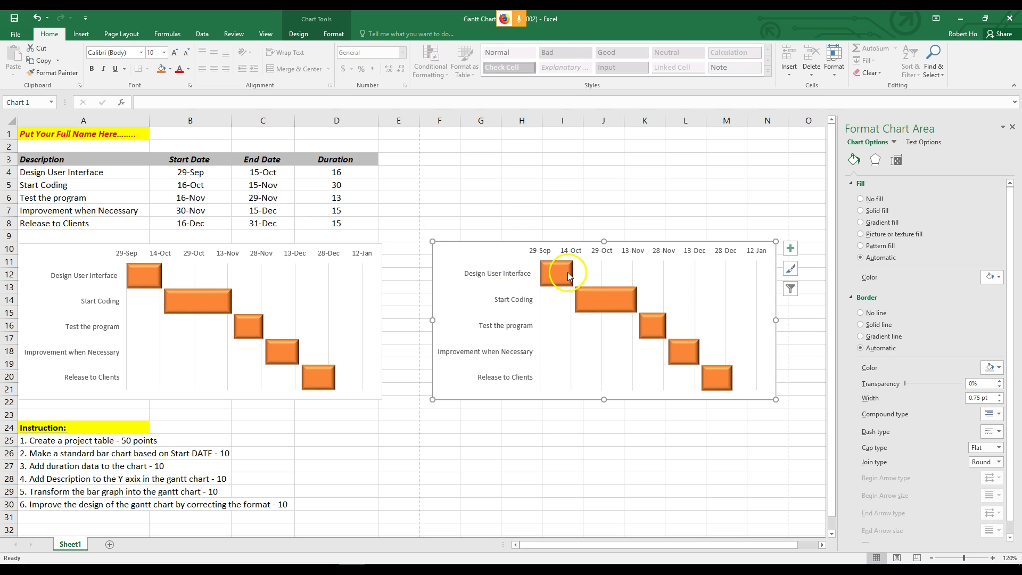
{"action": "mouse_move", "coordinate": [568, 274]}
{"action": "left_click", "coordinate": [1013, 128]}
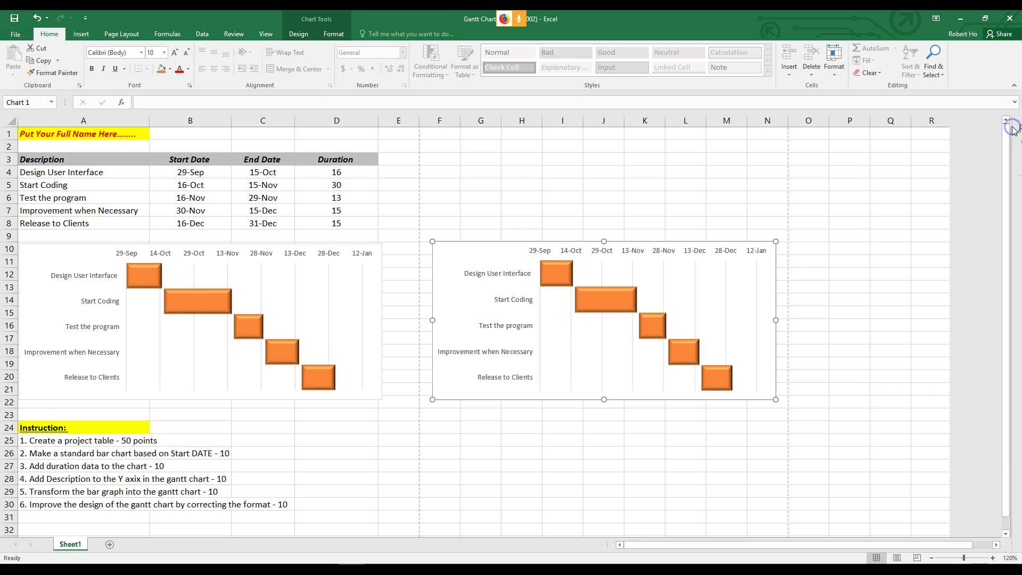
Step: Save the workbook to the Desktop as Gantt Chart Tutorial_ (002) in Excel Workbook format, replacing the existing file
{"action": "left_click", "coordinate": [15, 34]}
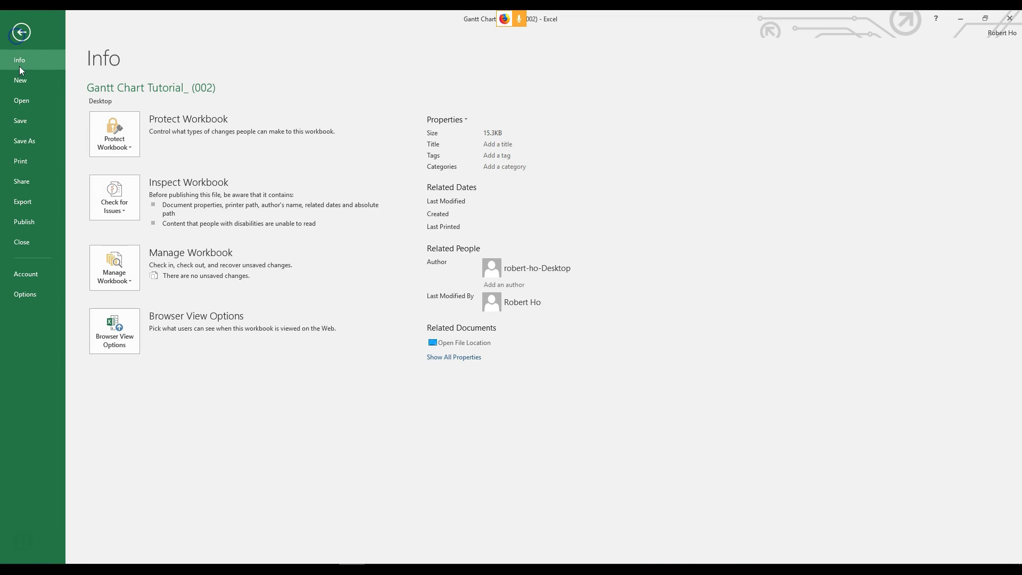
{"action": "left_click", "coordinate": [33, 143]}
{"action": "left_click", "coordinate": [145, 192]}
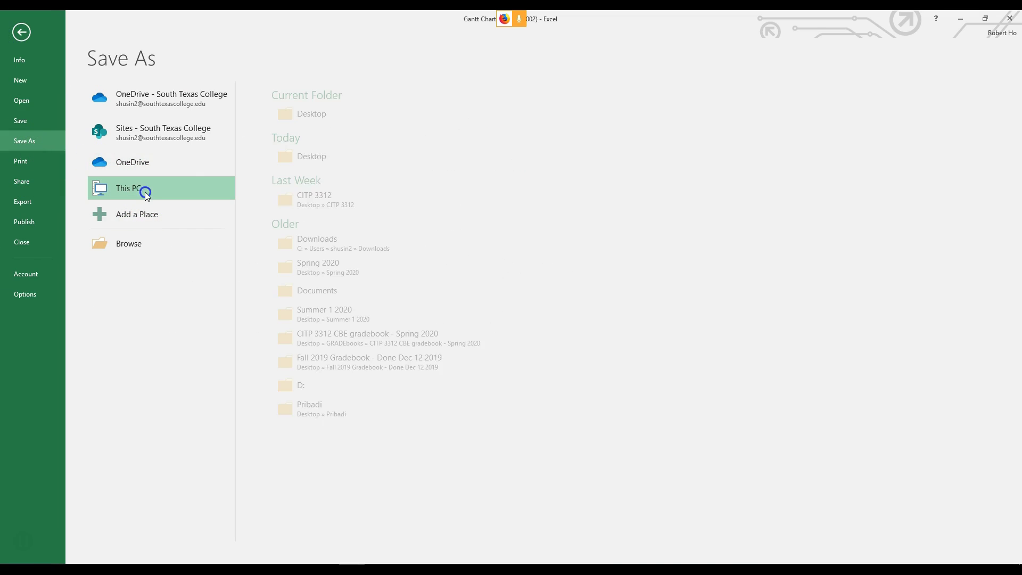
{"action": "left_click", "coordinate": [296, 161]}
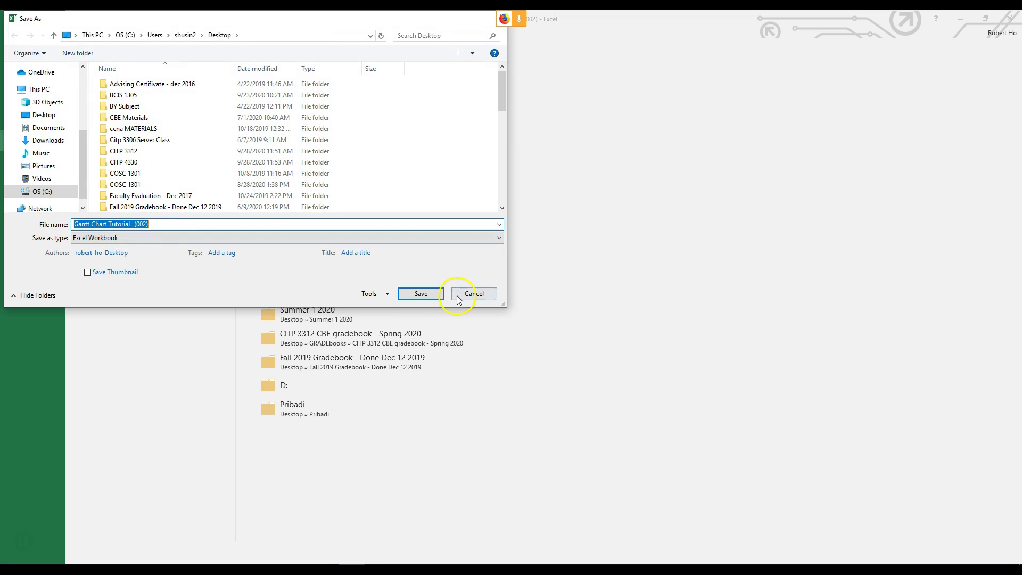
{"action": "left_click", "coordinate": [422, 294]}
{"action": "left_click", "coordinate": [534, 292]}
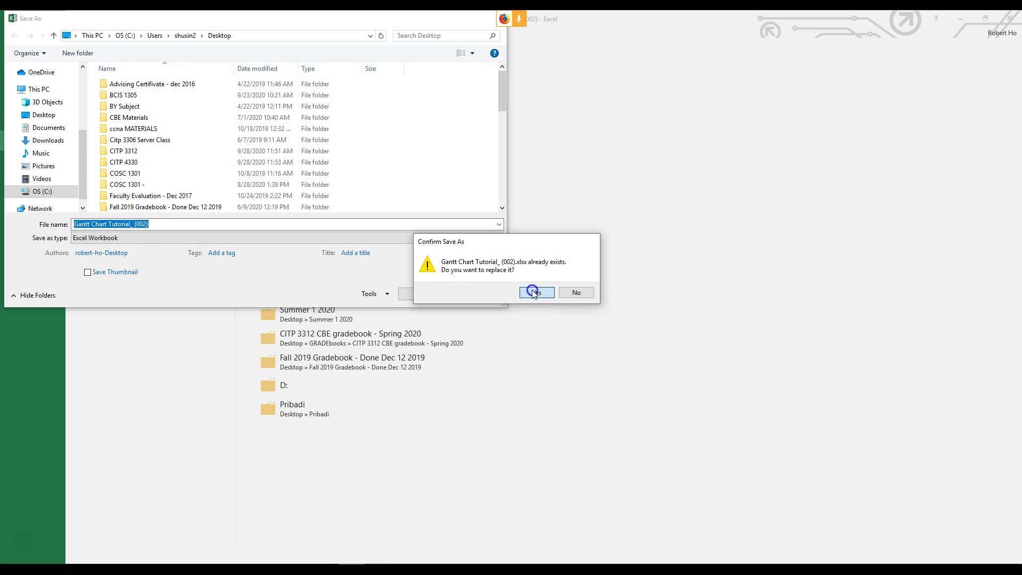